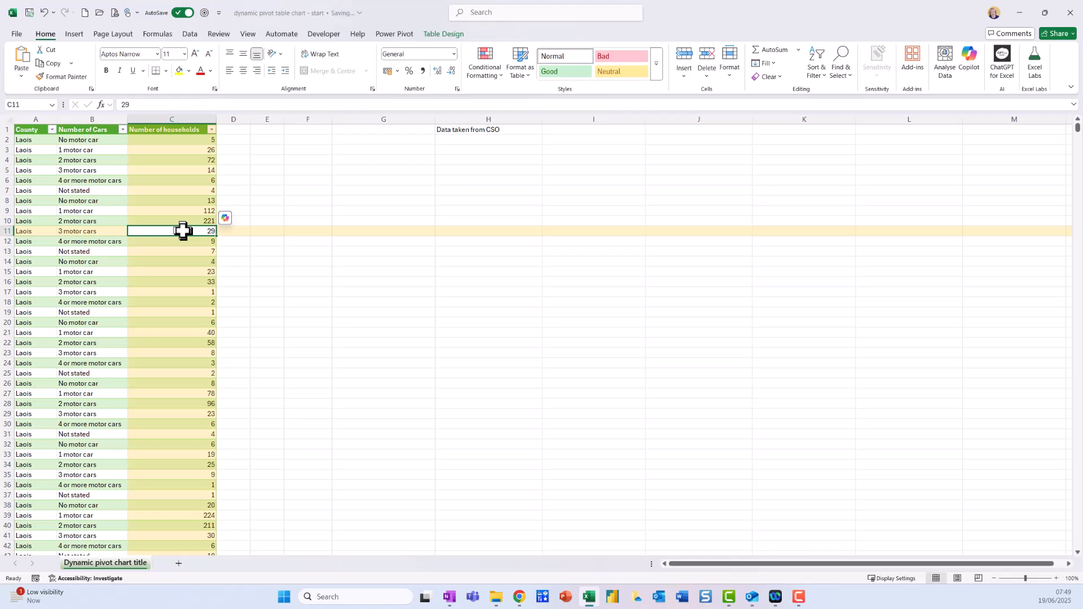
{"action": "mouse_move", "coordinate": [183, 225]}
{"action": "left_mouse_down"}
{"action": "mouse_move", "coordinate": [92, 242]}
{"action": "mouse_move", "coordinate": [168, 276]}
{"action": "mouse_move", "coordinate": [174, 237]}
{"action": "left_mouse_up"}
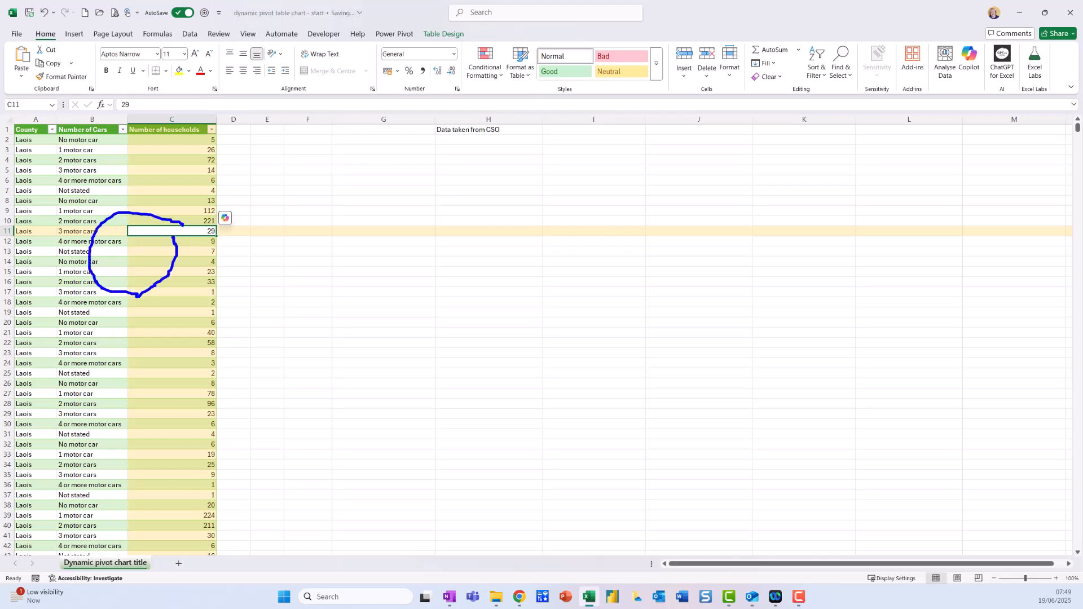
{"action": "key", "text": "Escape"}
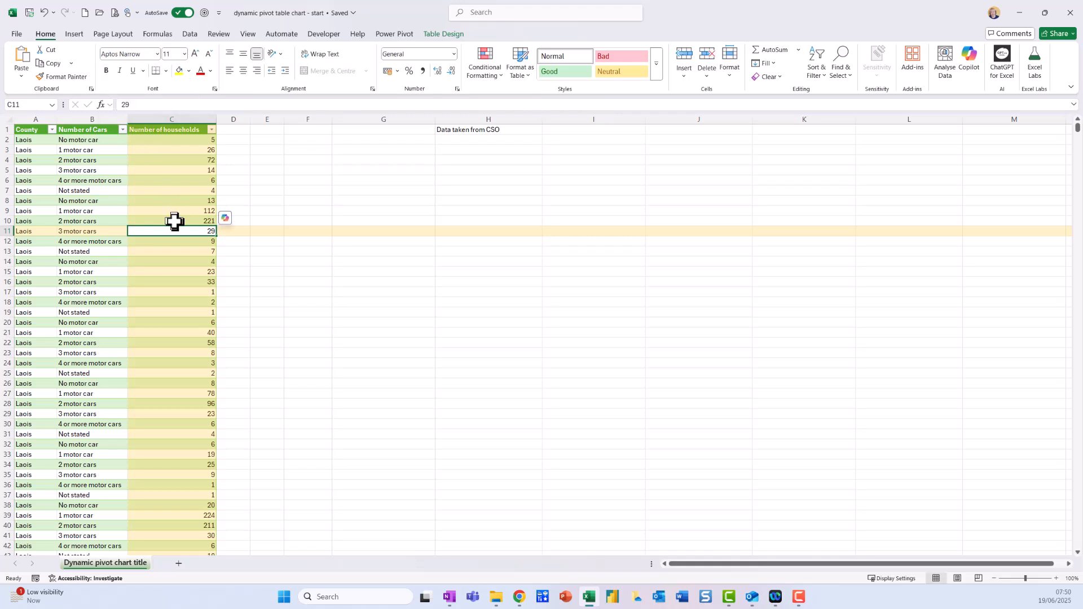
{"action": "left_click_drag", "start_coordinate": [176, 222], "coordinate": [431, 47]}
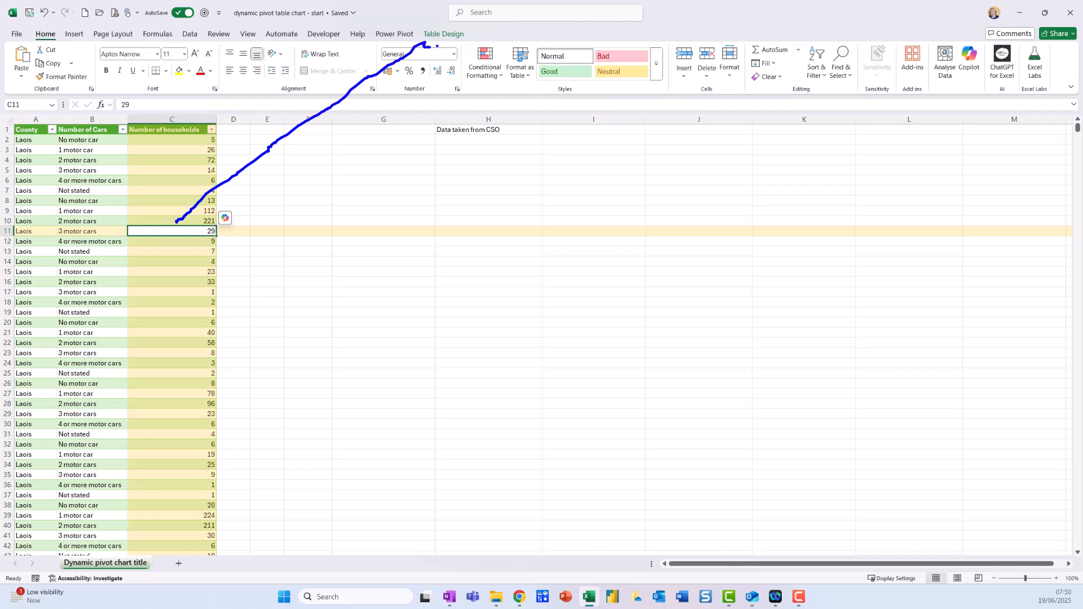
{"action": "mouse_move", "coordinate": [497, 27]}
{"action": "left_mouse_down"}
{"action": "mouse_move", "coordinate": [393, 11]}
{"action": "mouse_move", "coordinate": [477, 35]}
{"action": "left_mouse_up"}
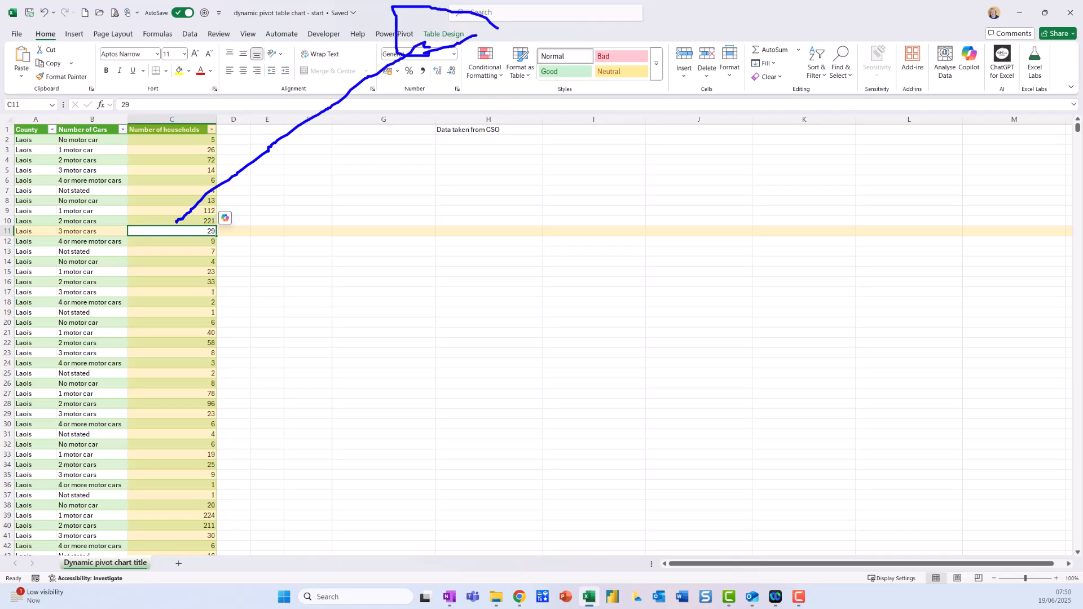
{"action": "key", "text": "Escape"}
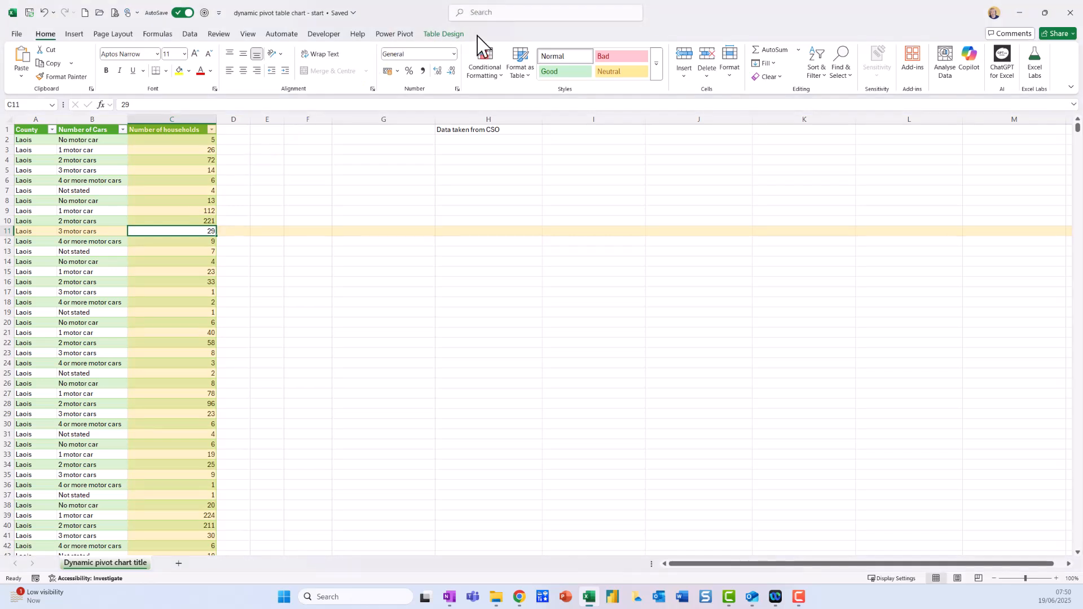
- Create a PivotTable from the HH_Cars table on the existing worksheet, placed at cell G13
{"action": "left_click", "coordinate": [80, 36]}
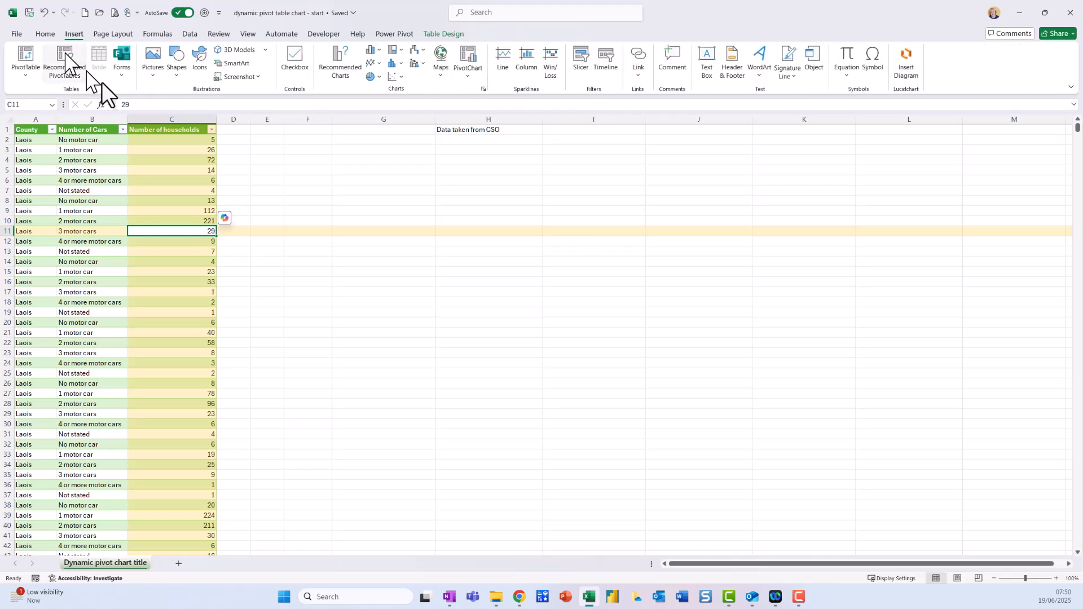
{"action": "left_click", "coordinate": [135, 211]}
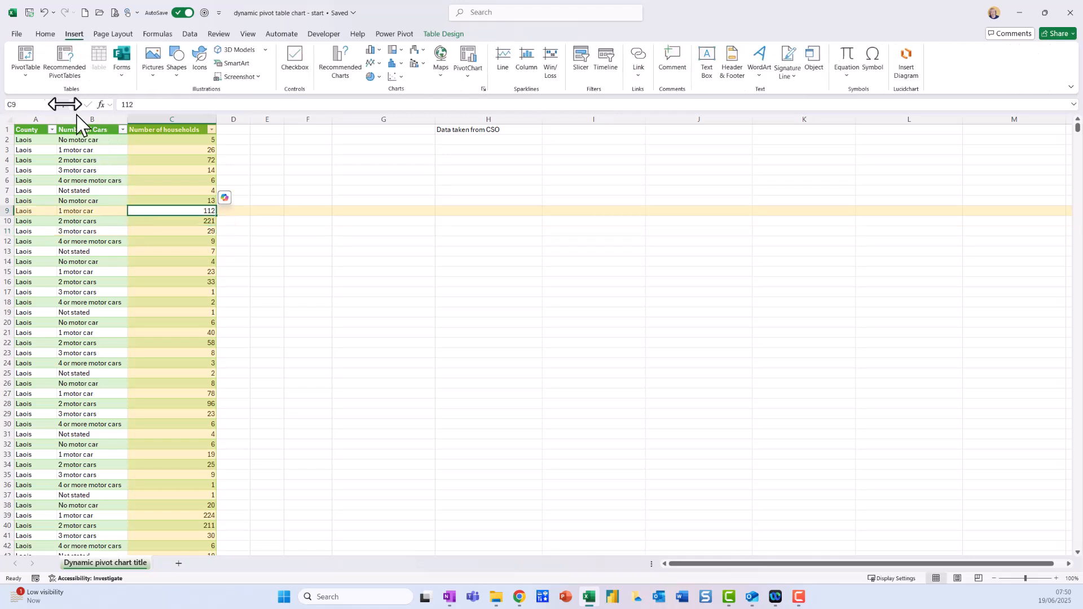
{"action": "left_click", "coordinate": [455, 33]}
{"action": "left_click", "coordinate": [134, 53]}
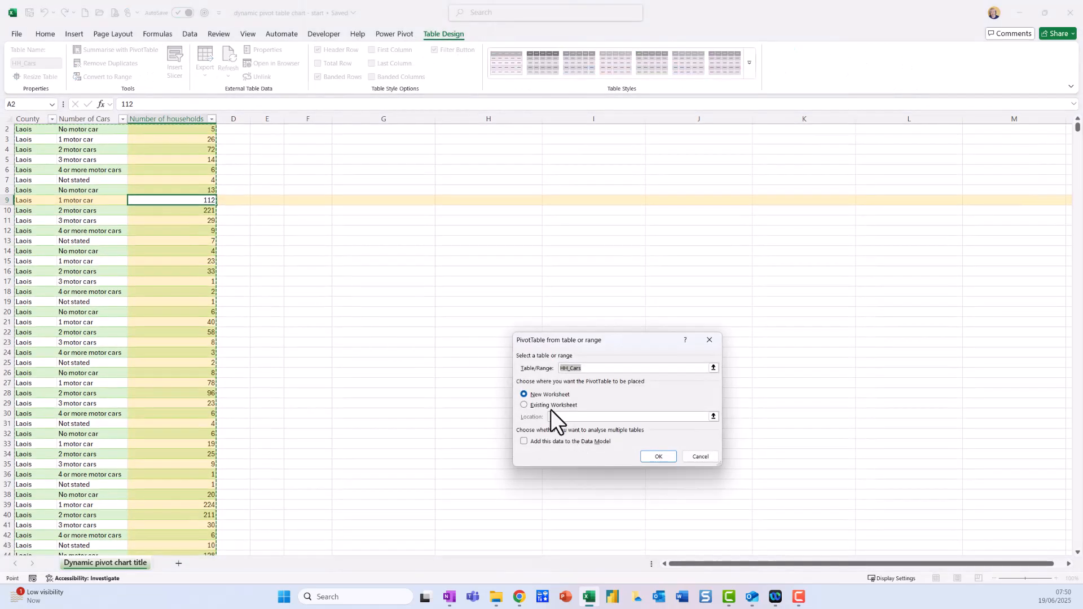
{"action": "left_click", "coordinate": [544, 405]}
{"action": "scroll", "coordinate": [423, 268], "scroll_direction": "up", "scroll_amount": 1}
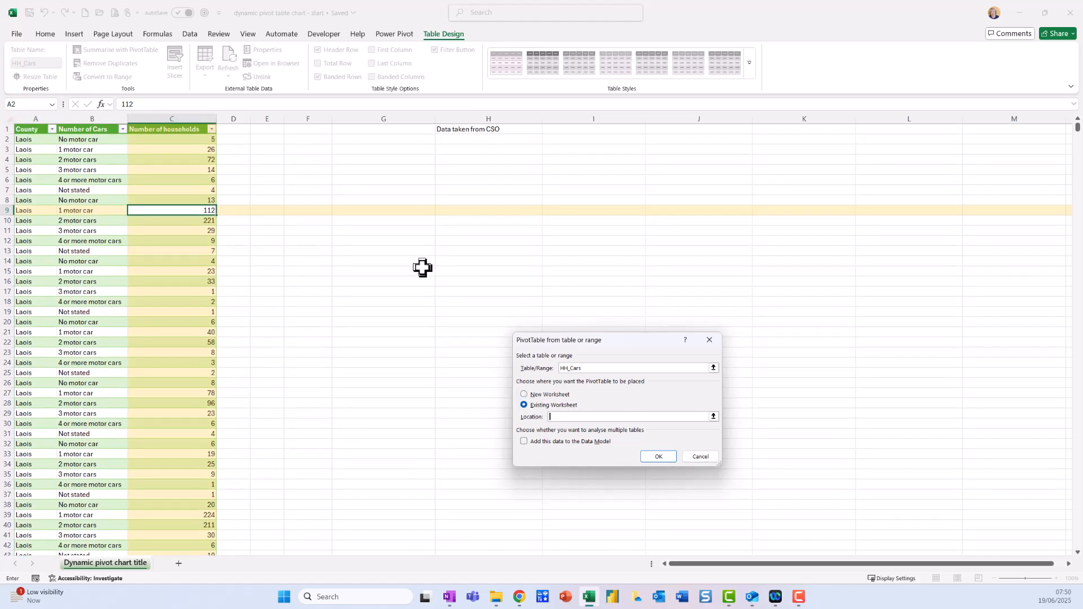
{"action": "left_click", "coordinate": [394, 252]}
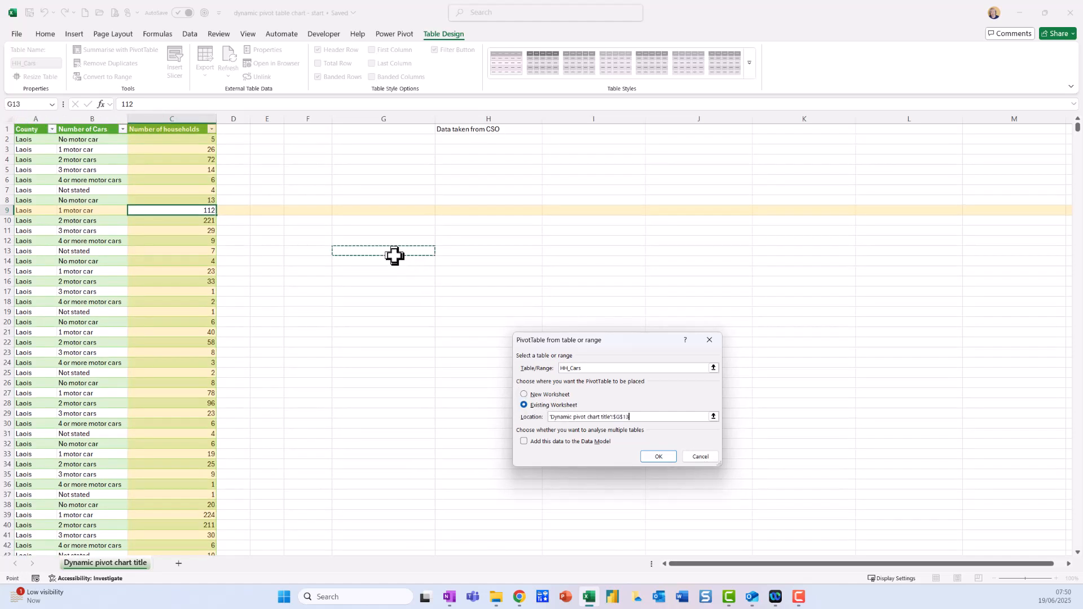
{"action": "left_click", "coordinate": [665, 457]}
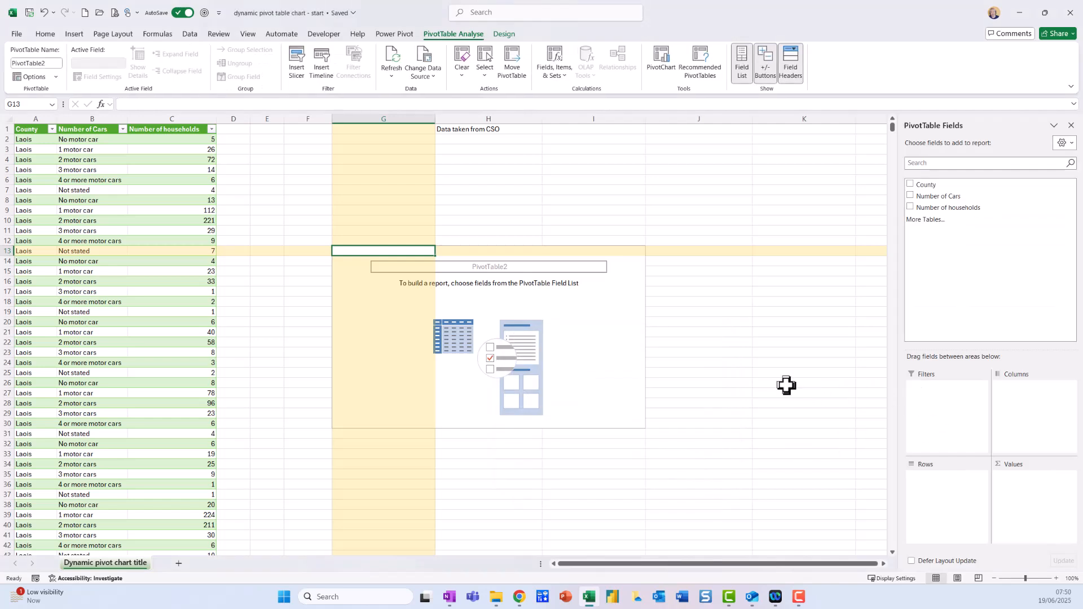
- Lay out the PivotTable with Number of Cars as rows, Number of households as summed values, and County as the report filter
{"action": "mouse_move", "coordinate": [721, 340]}
{"action": "left_mouse_down"}
{"action": "mouse_move", "coordinate": [816, 336]}
{"action": "mouse_move", "coordinate": [815, 374]}
{"action": "left_mouse_up"}
{"action": "key", "text": "Escape"}
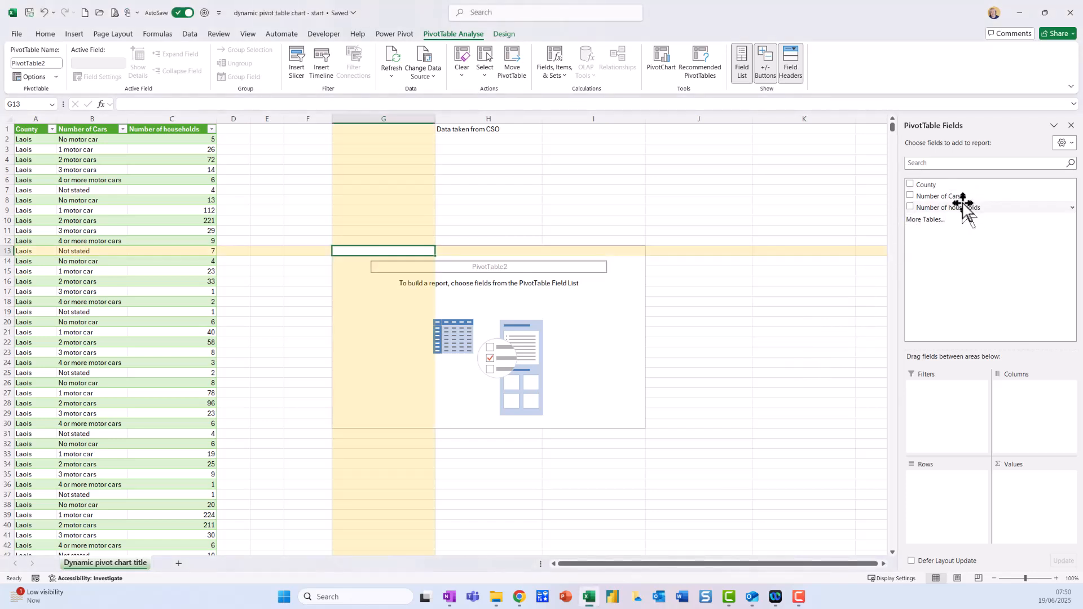
{"action": "left_click_drag", "start_coordinate": [958, 198], "coordinate": [939, 485]}
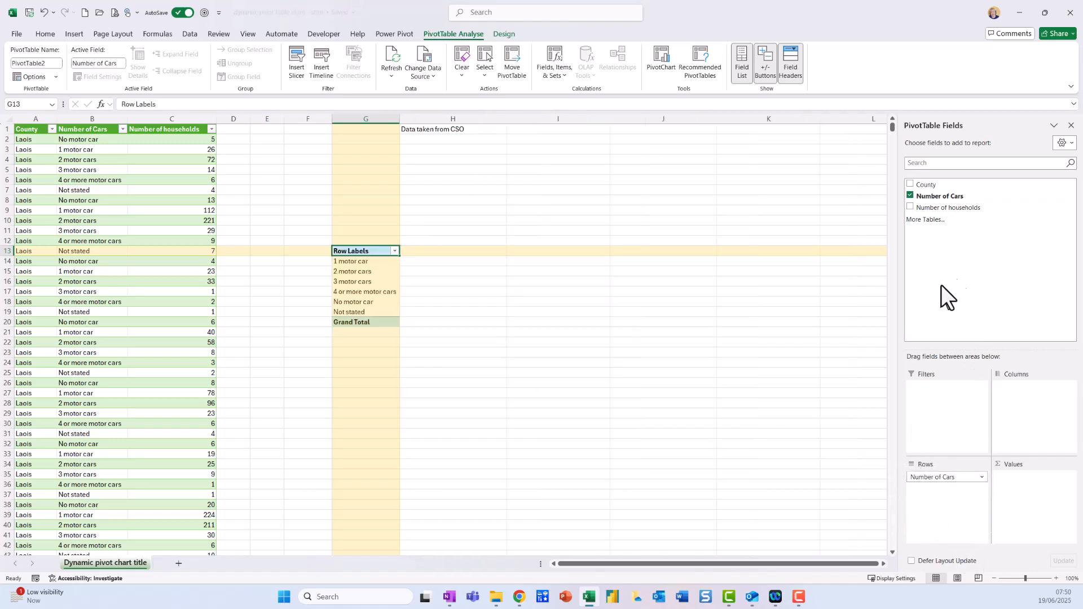
{"action": "left_click_drag", "start_coordinate": [960, 212], "coordinate": [1027, 487]}
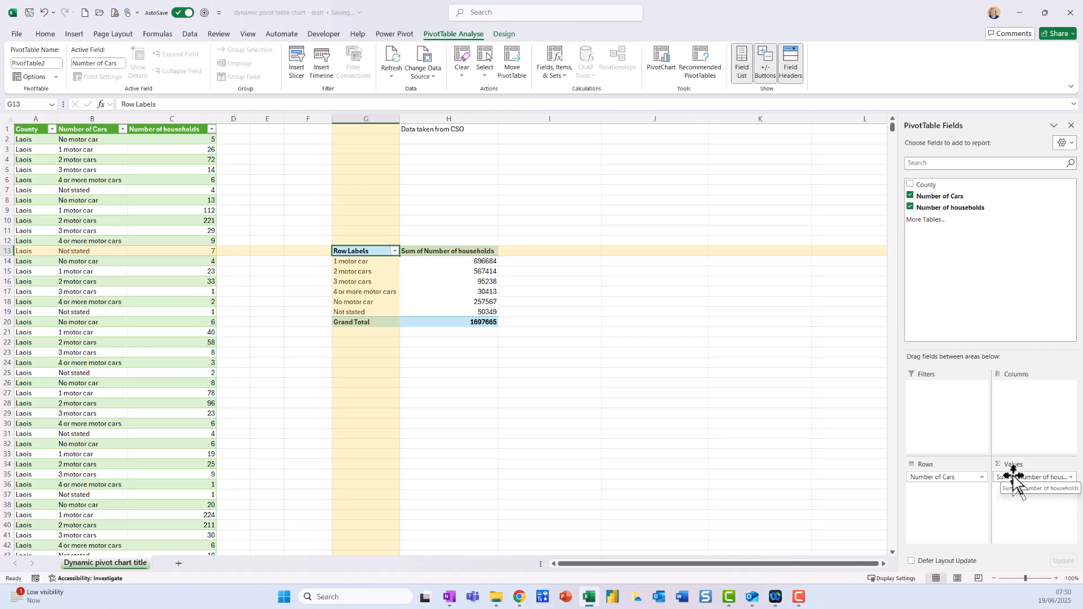
{"action": "left_click_drag", "start_coordinate": [935, 189], "coordinate": [951, 411]}
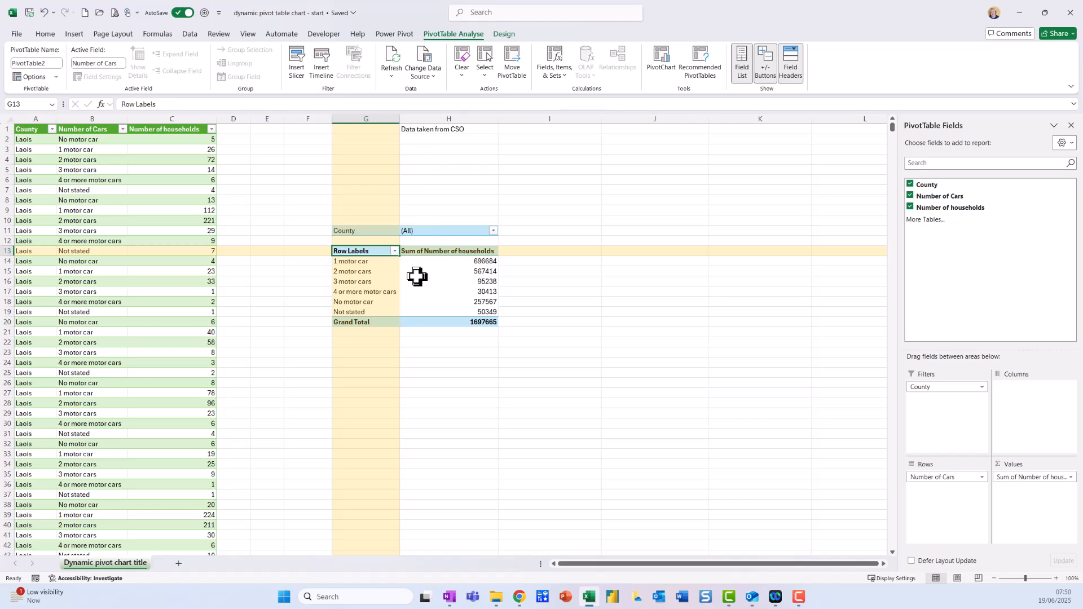
- Add a slicer for the County field and place it beside the PivotTable without covering it
{"action": "right_click", "coordinate": [940, 185]}
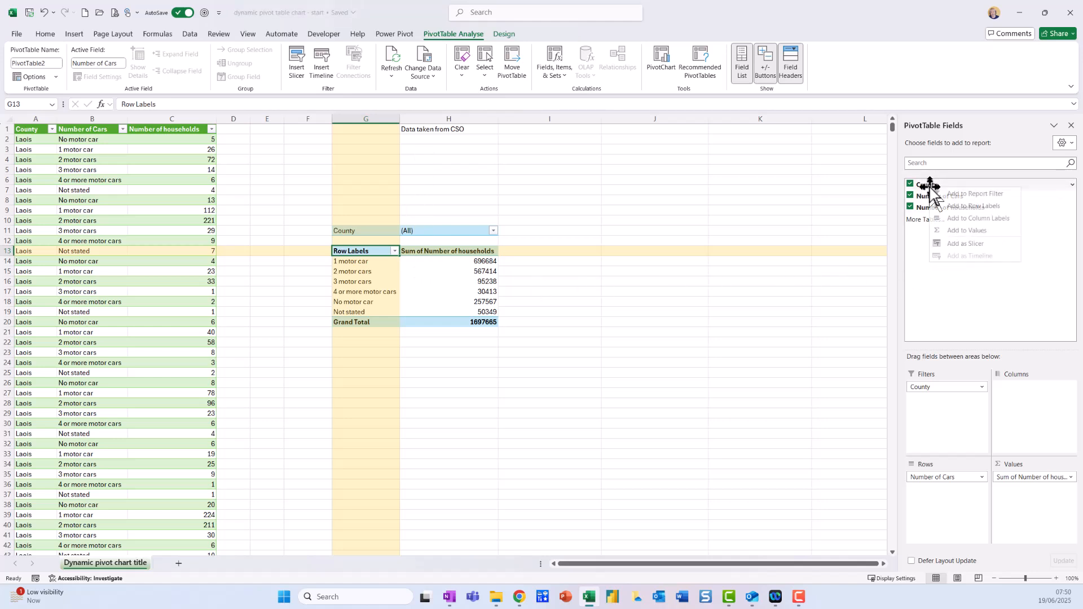
{"action": "left_click", "coordinate": [978, 246]}
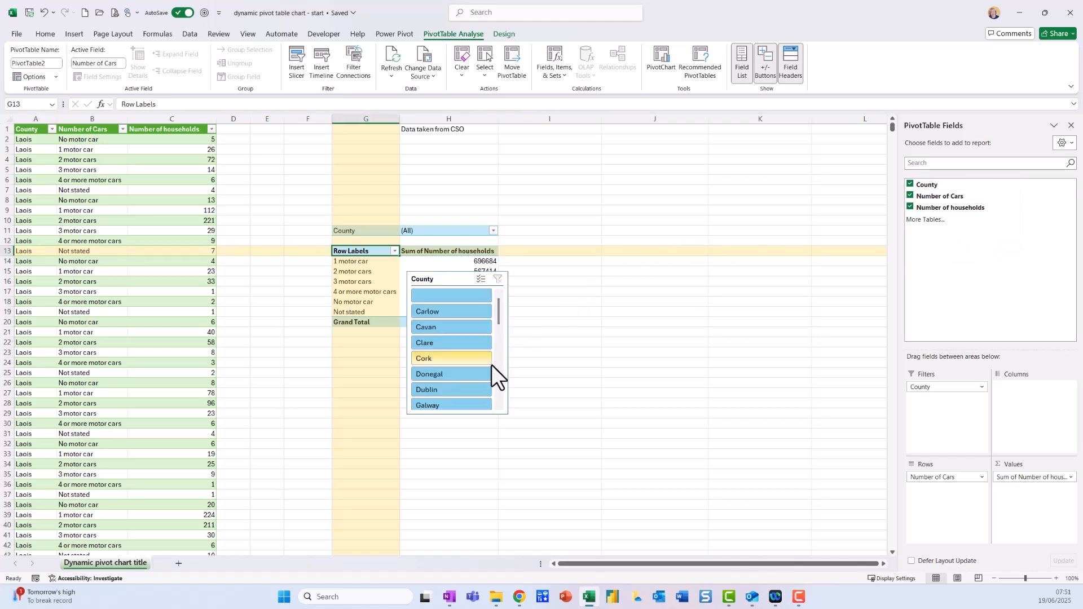
{"action": "left_click_drag", "start_coordinate": [430, 288], "coordinate": [539, 295]}
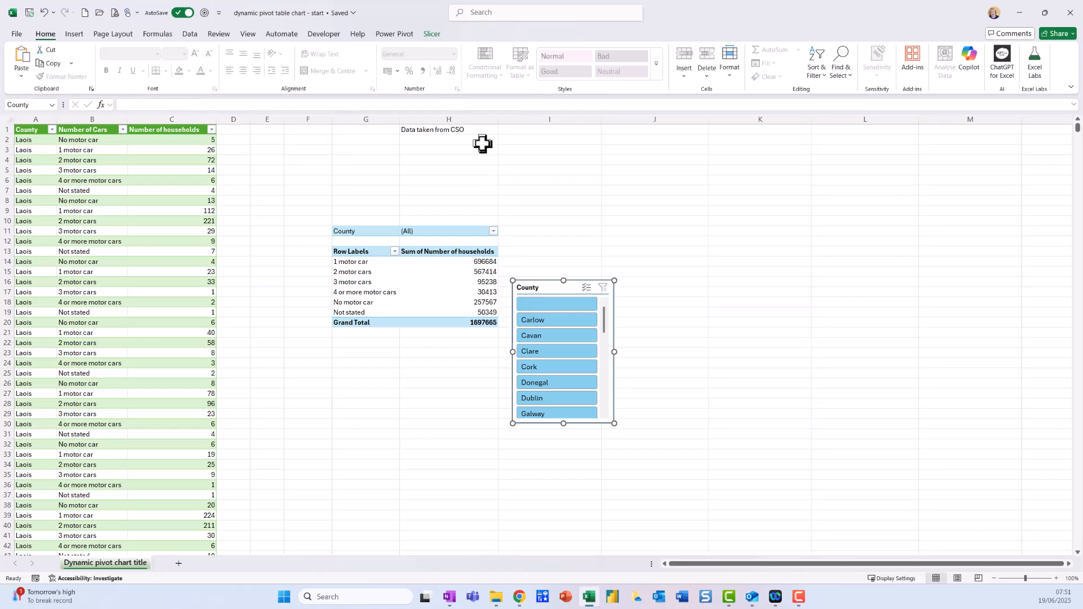
- Set the County slicer to display its buttons in 10 columns
{"action": "left_click_drag", "start_coordinate": [433, 18], "coordinate": [455, 52]}
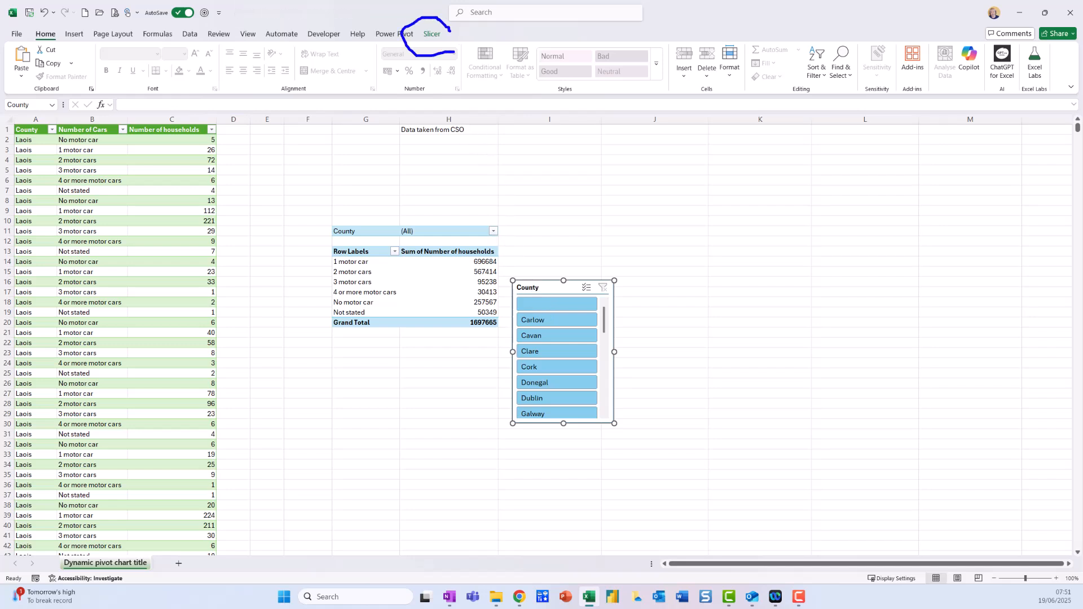
{"action": "left_click", "coordinate": [439, 34]}
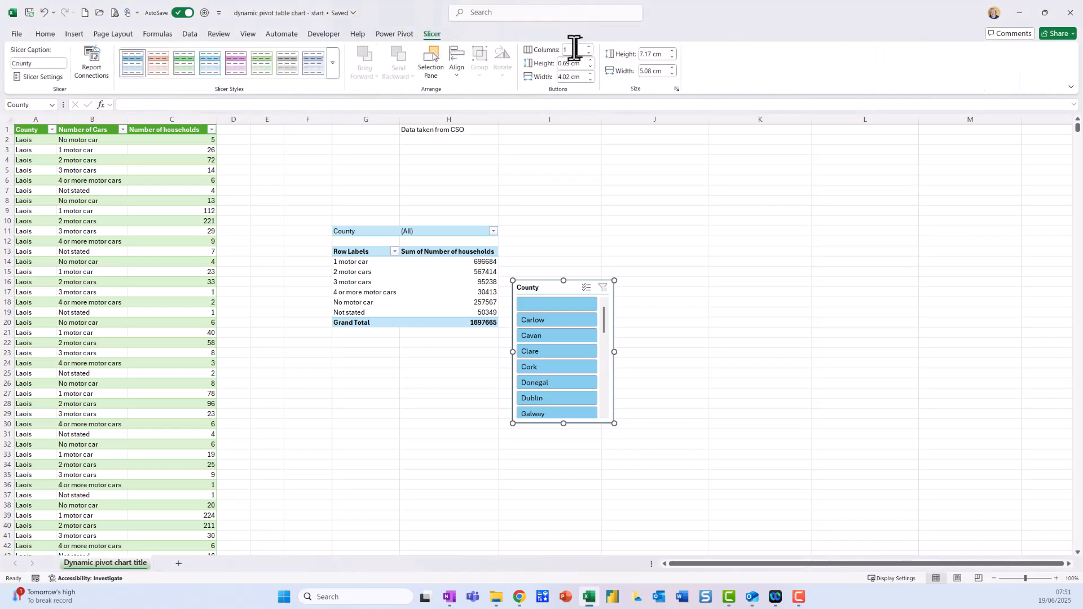
{"action": "mouse_move", "coordinate": [511, 42]}
{"action": "left_mouse_down"}
{"action": "mouse_move", "coordinate": [510, 86]}
{"action": "mouse_move", "coordinate": [597, 105]}
{"action": "mouse_move", "coordinate": [592, 30]}
{"action": "mouse_move", "coordinate": [524, 35]}
{"action": "left_mouse_up"}
{"action": "key", "text": "Escape"}
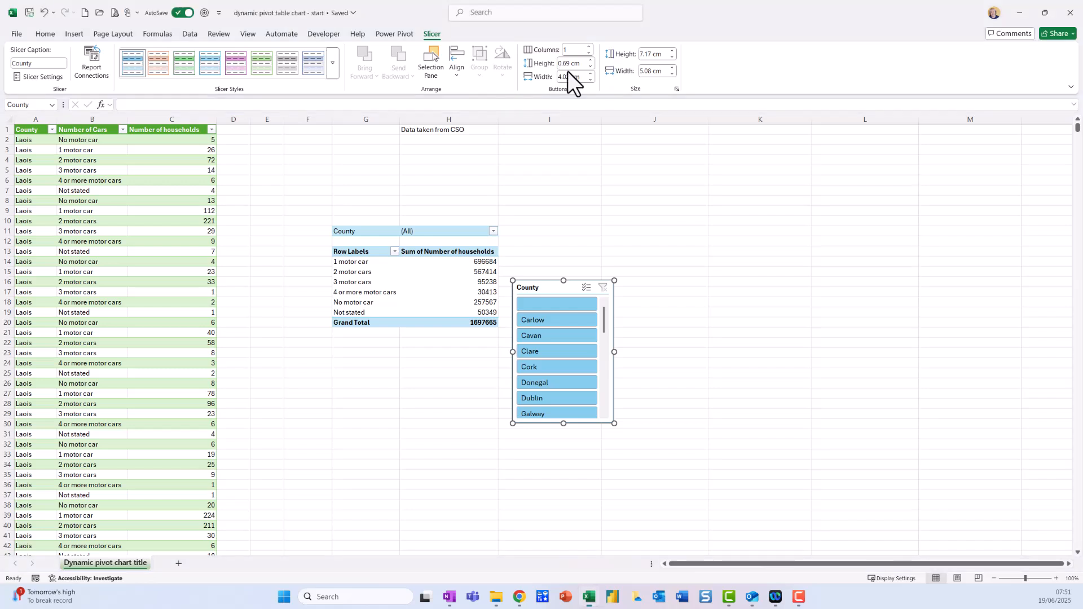
{"action": "left_click", "coordinate": [584, 50]}
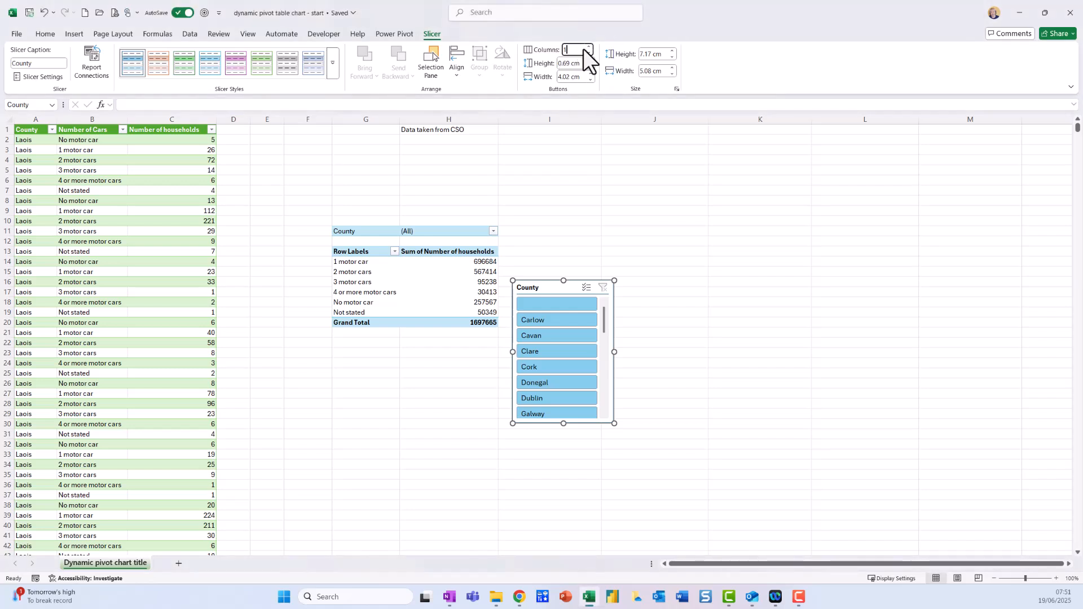
{"action": "key", "text": "Return"}
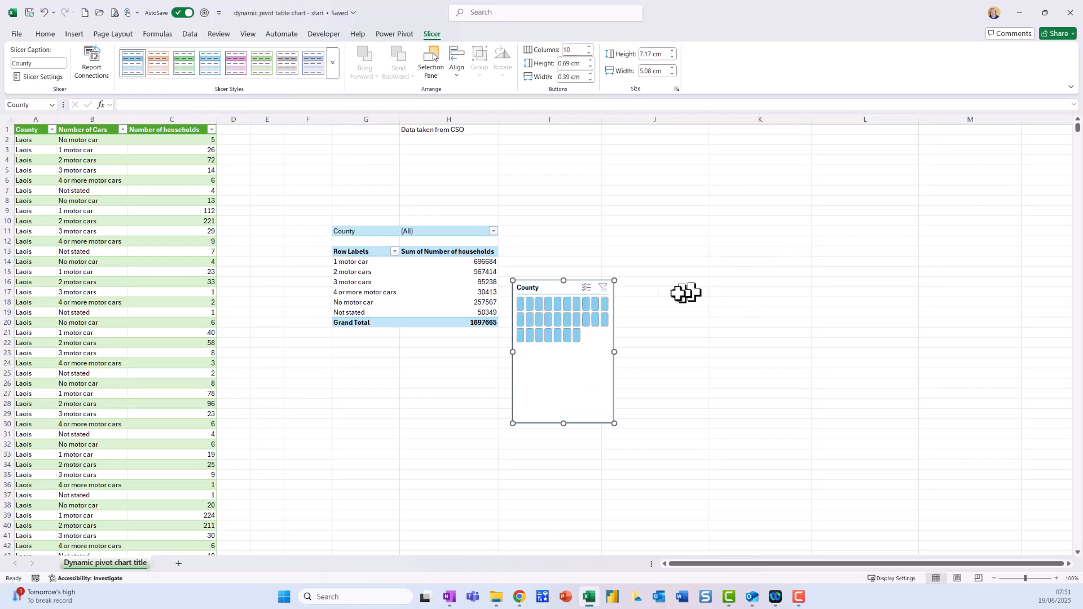
- Widen the County slicer so the county names fit, reduce its height, and move it near row 1 across columns I to M
{"action": "left_click", "coordinate": [616, 350]}
{"action": "left_click", "coordinate": [604, 355]}
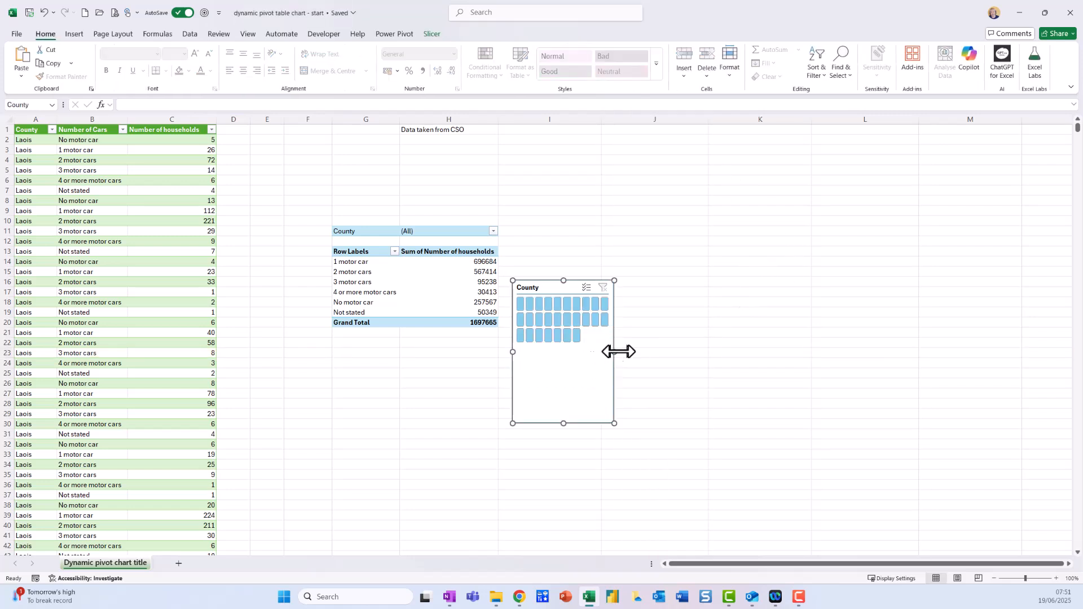
{"action": "left_click_drag", "start_coordinate": [614, 354], "coordinate": [934, 395]}
{"action": "left_click_drag", "start_coordinate": [934, 352], "coordinate": [1009, 359]}
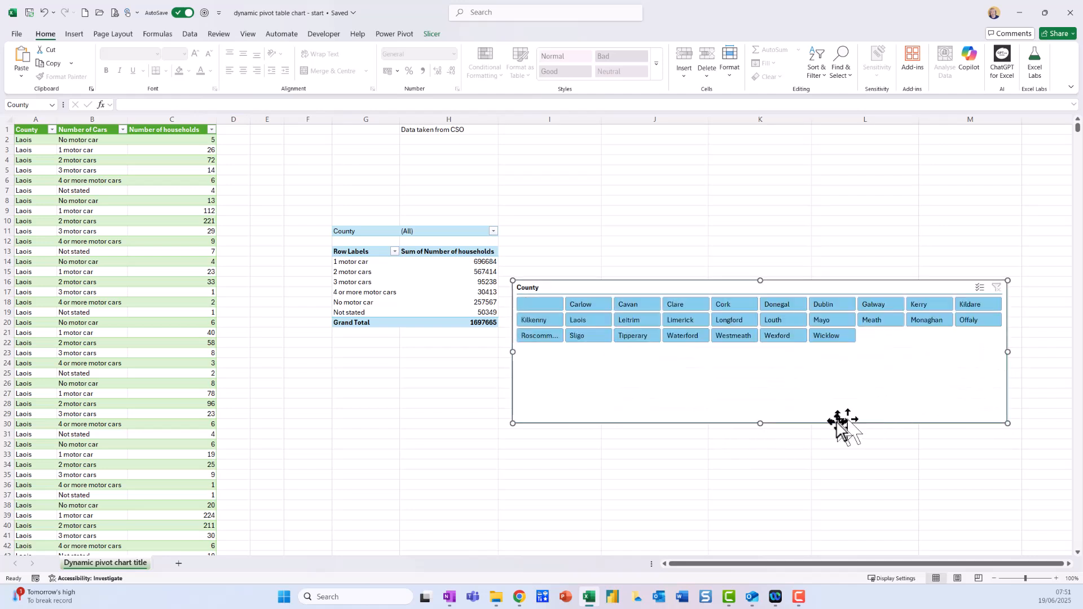
{"action": "left_click_drag", "start_coordinate": [762, 423], "coordinate": [771, 374]}
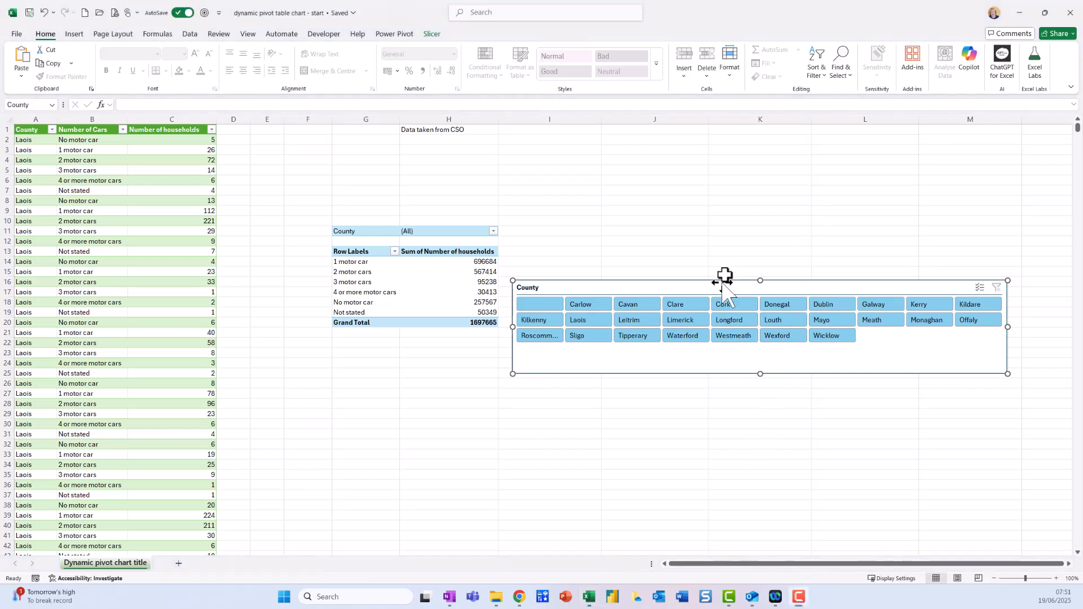
{"action": "left_click_drag", "start_coordinate": [703, 287], "coordinate": [716, 141]}
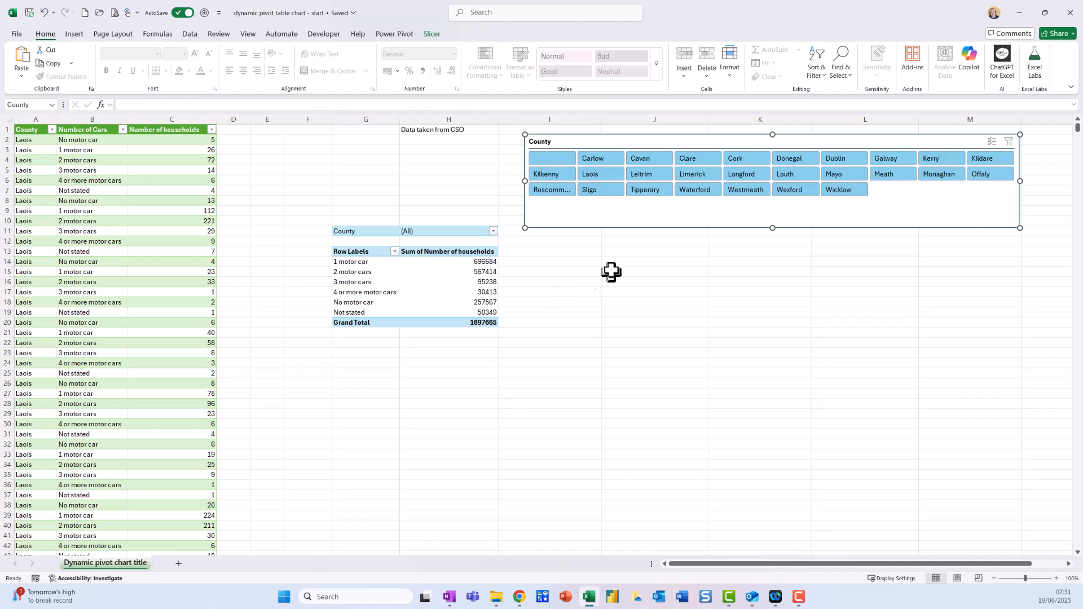
- Filter the PivotTable to Cavan with the County slicer
{"action": "left_click", "coordinate": [655, 162]}
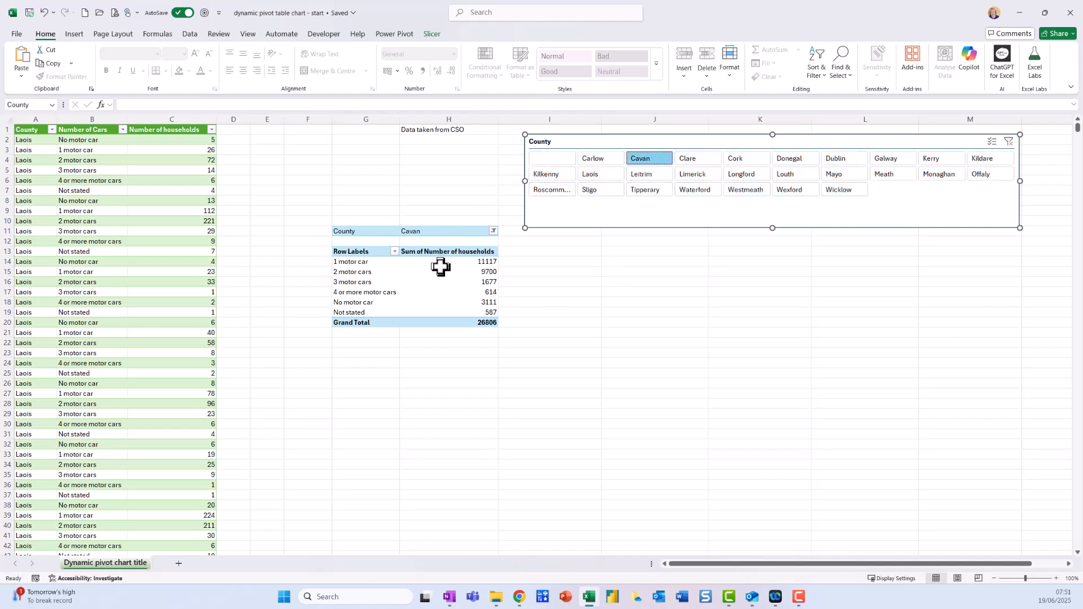
{"action": "mouse_move", "coordinate": [438, 231]}
{"action": "left_mouse_down"}
{"action": "mouse_move", "coordinate": [374, 234]}
{"action": "mouse_move", "coordinate": [454, 242]}
{"action": "left_mouse_up"}
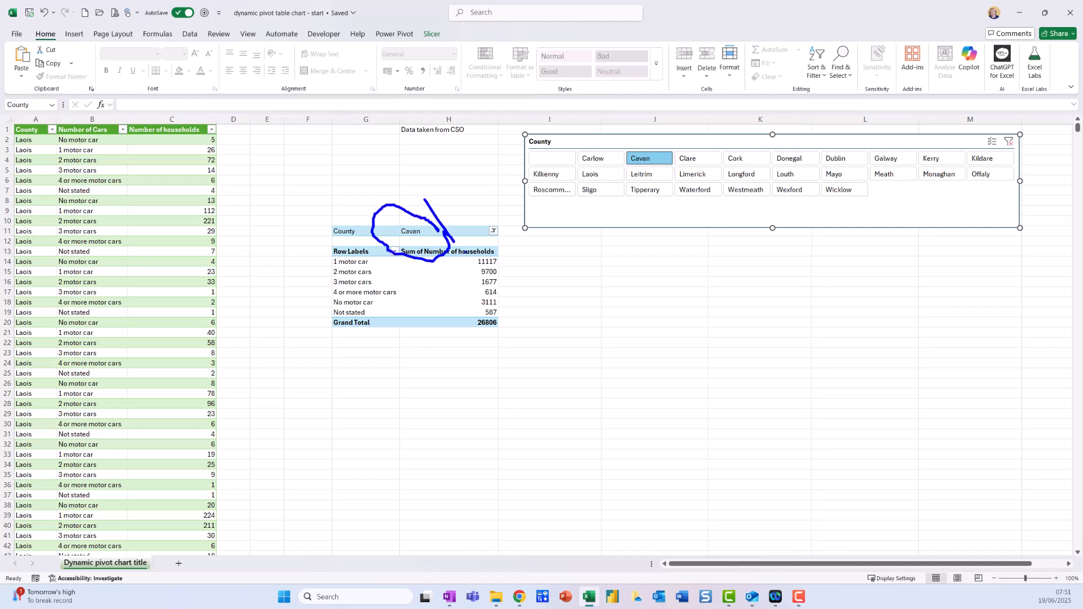
{"action": "key", "text": "Escape"}
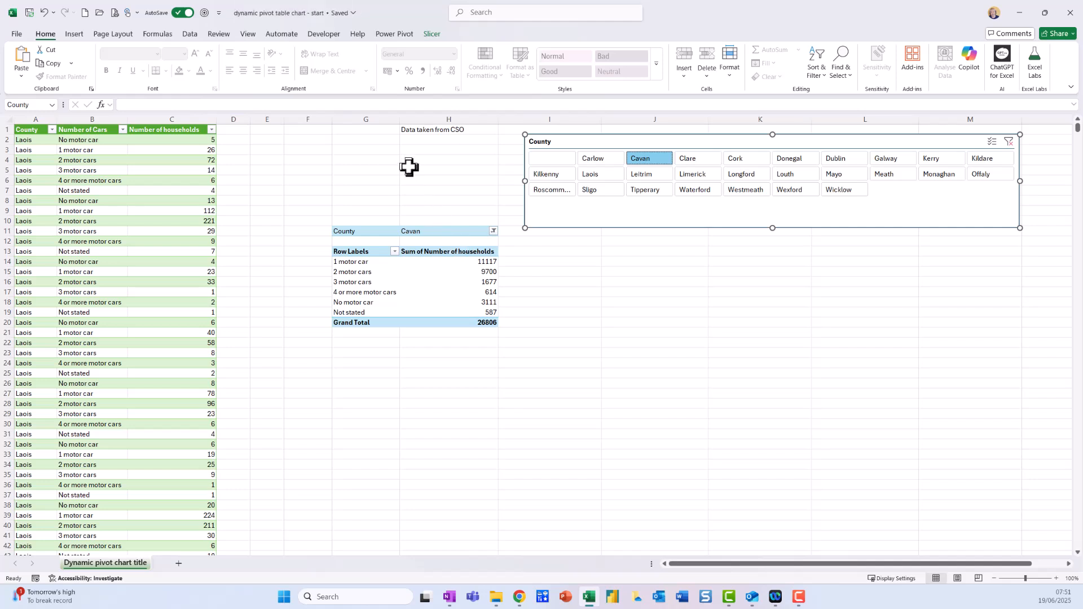
- Enter the formula =G11&" | "&H11 in cell G5 to join the filter label and the selected county
{"action": "left_click", "coordinate": [375, 170]}
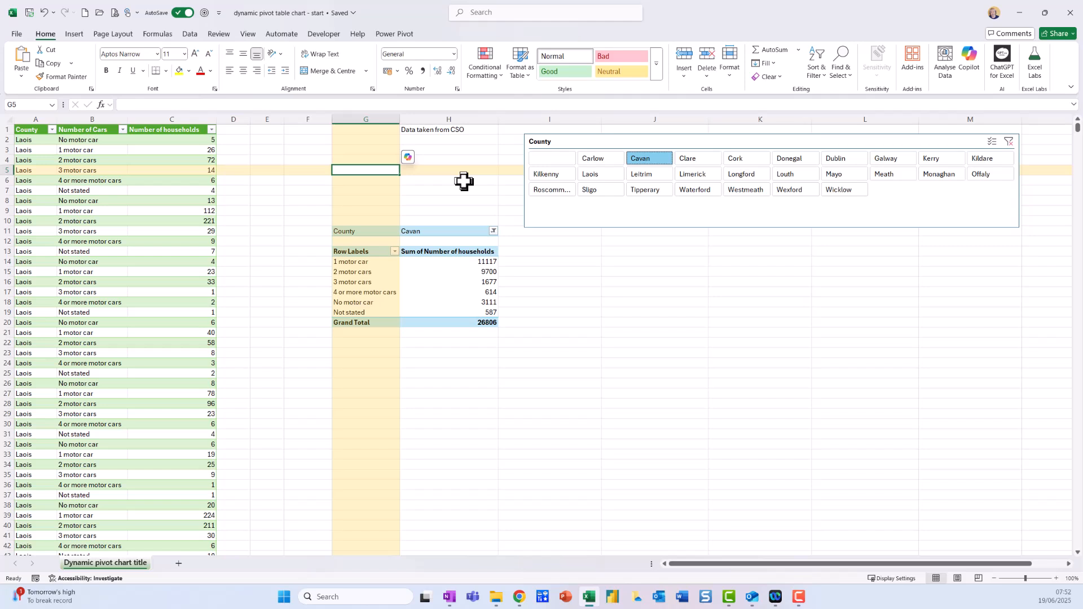
{"action": "type", "text": "="}
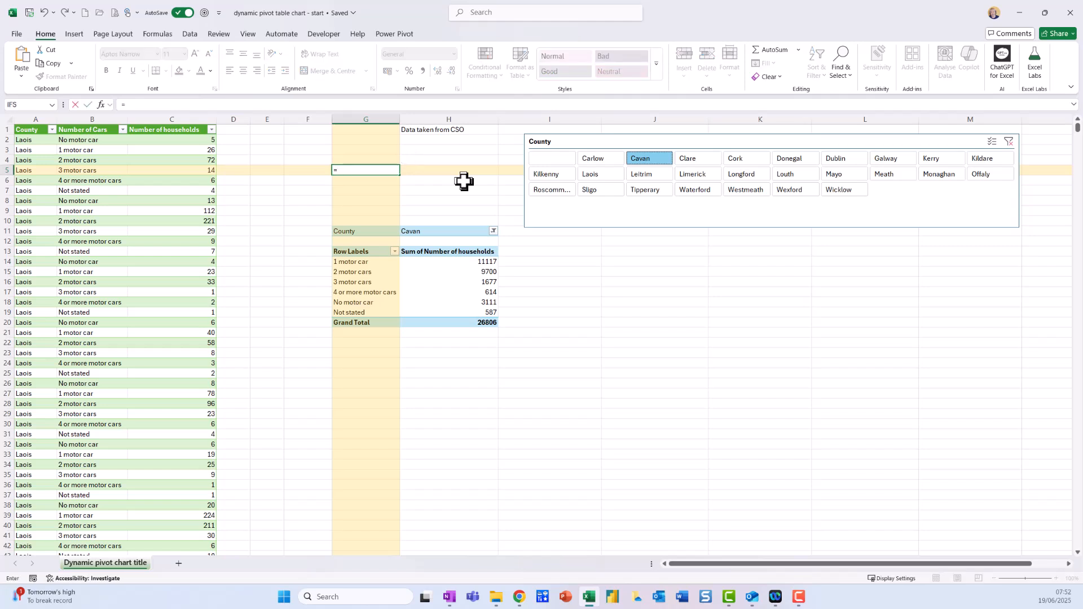
{"action": "left_click", "coordinate": [372, 231]}
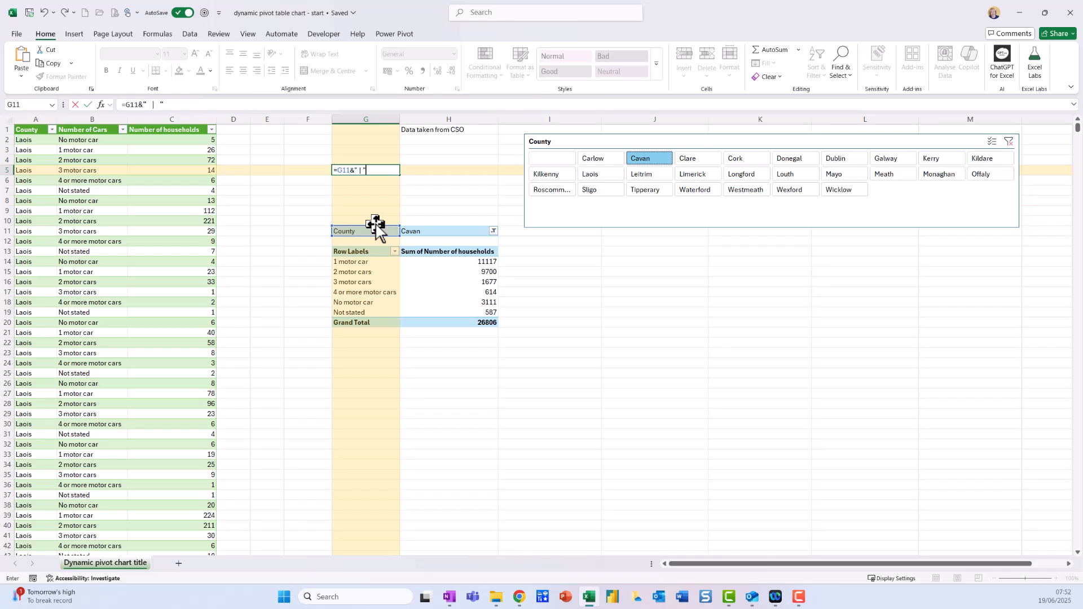
{"action": "left_click", "coordinate": [450, 234]}
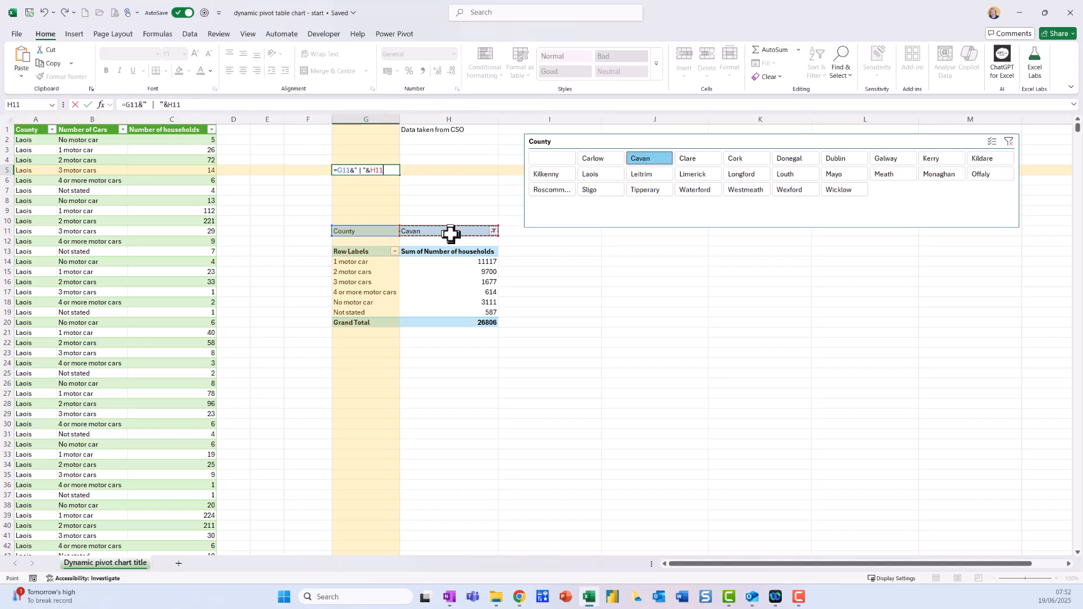
{"action": "key", "text": "Return"}
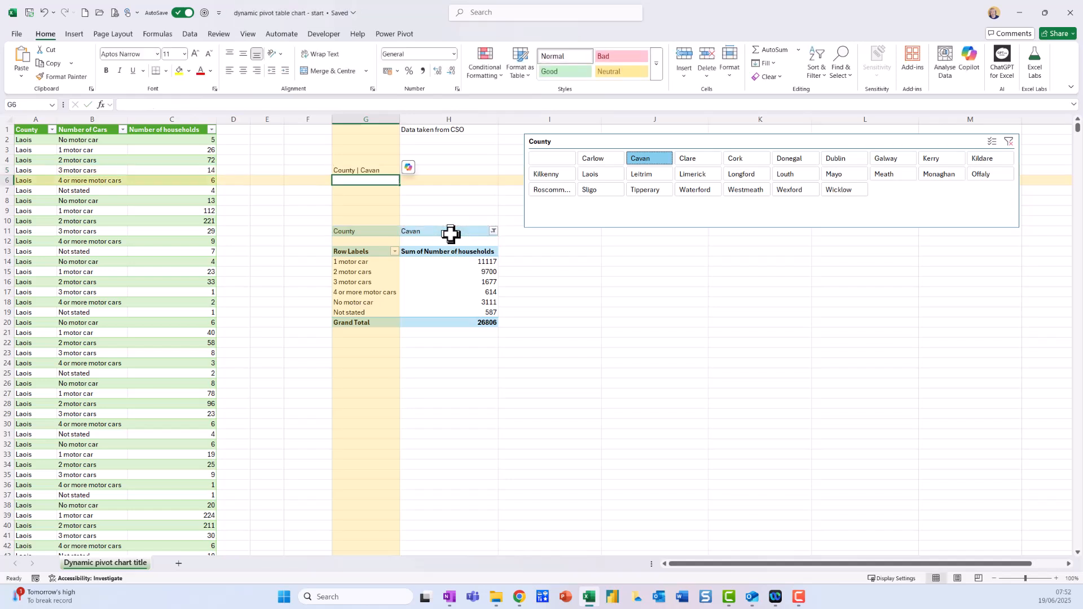
- Test the title formula by filtering the PivotTable with the County slicer to Clare, Cork and Donegal in turn
{"action": "left_click", "coordinate": [698, 158]}
{"action": "left_click", "coordinate": [752, 161]}
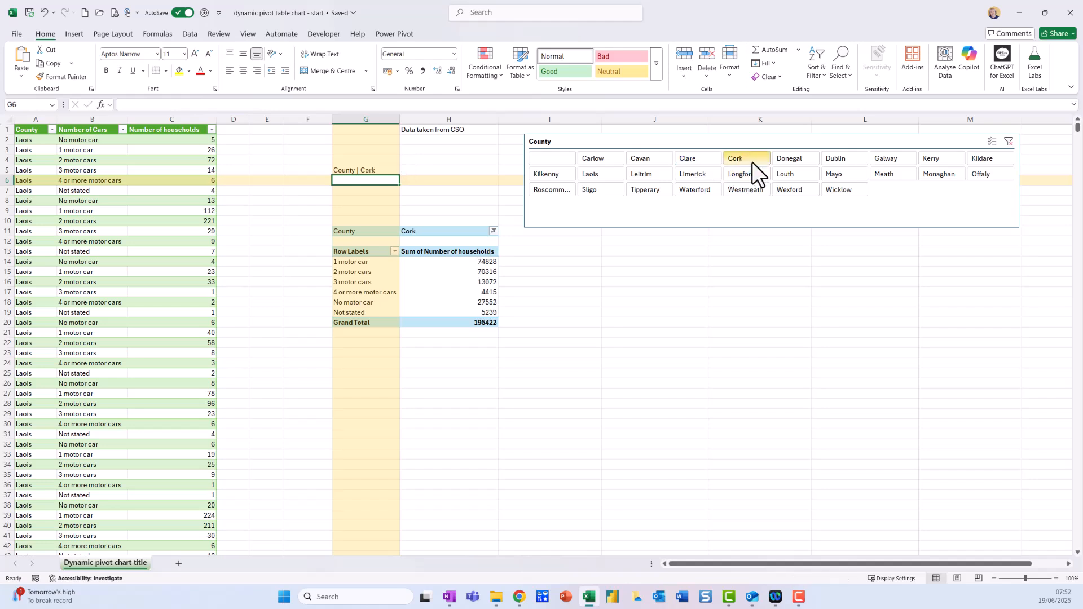
{"action": "left_click", "coordinate": [798, 157]}
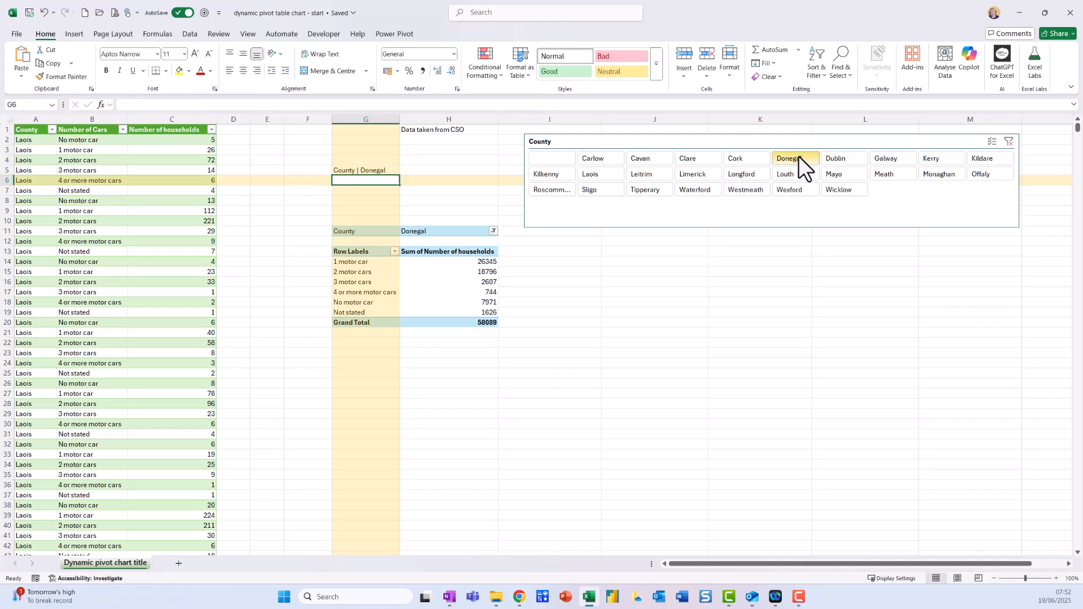
- Insert a Clustered Bar PivotChart based on the households PivotTable
{"action": "left_click", "coordinate": [449, 270]}
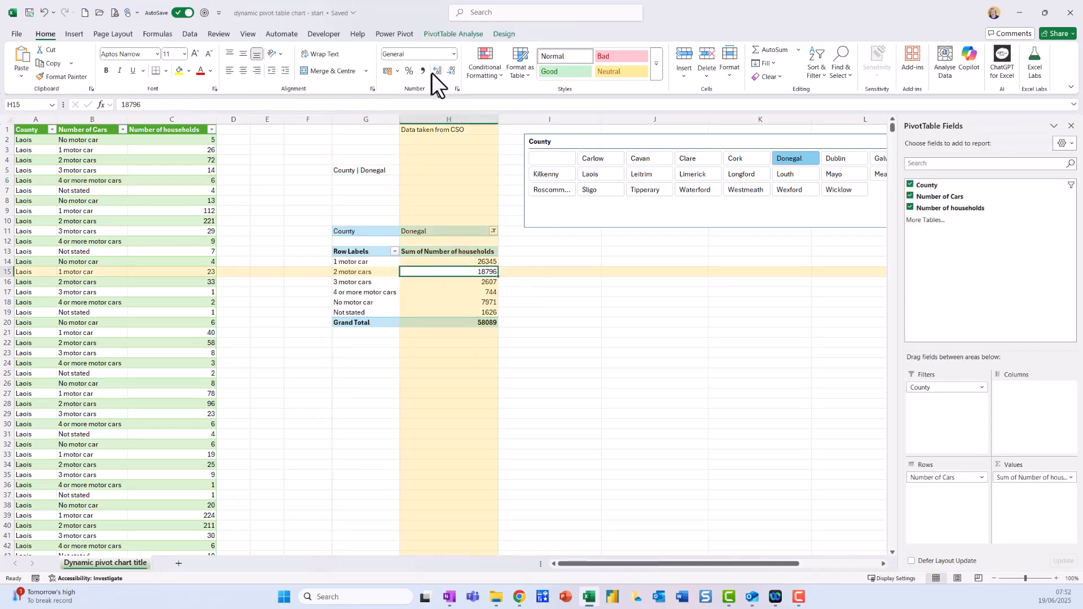
{"action": "left_click", "coordinate": [458, 35]}
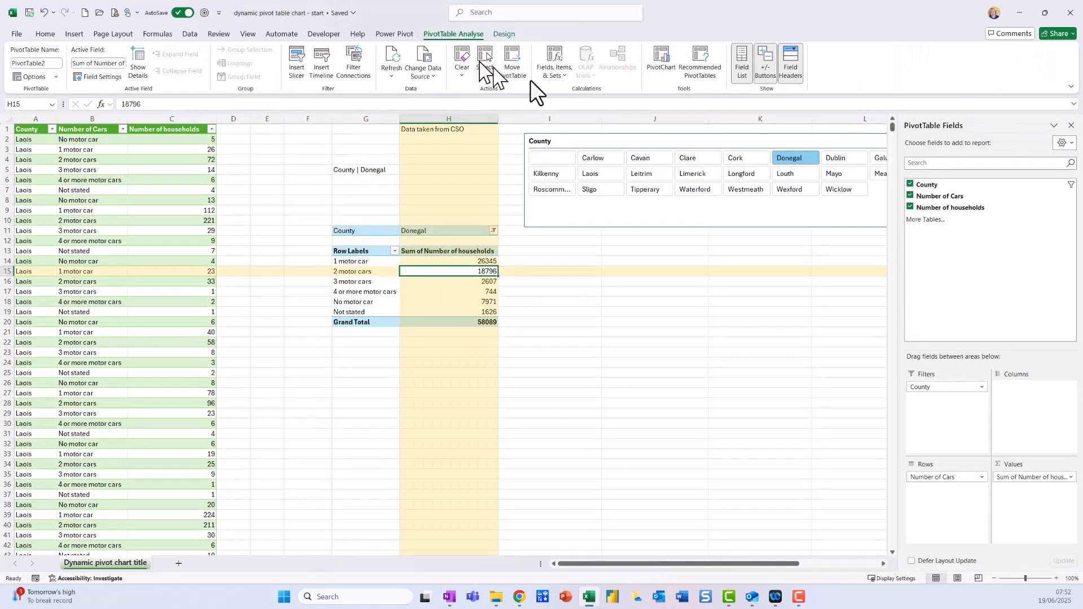
{"action": "left_click", "coordinate": [656, 72]}
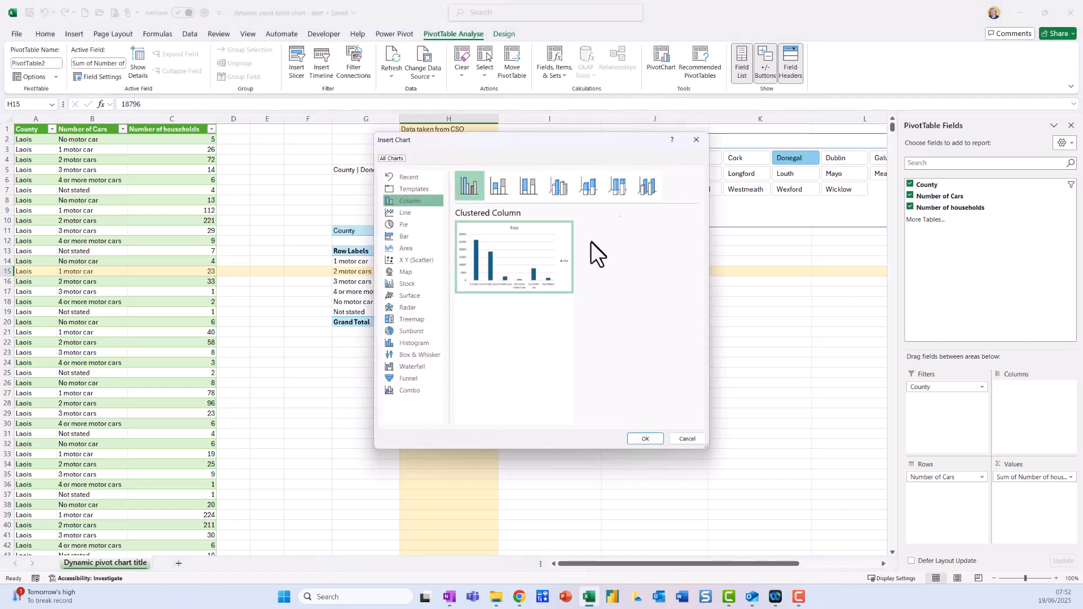
{"action": "left_click", "coordinate": [418, 238]}
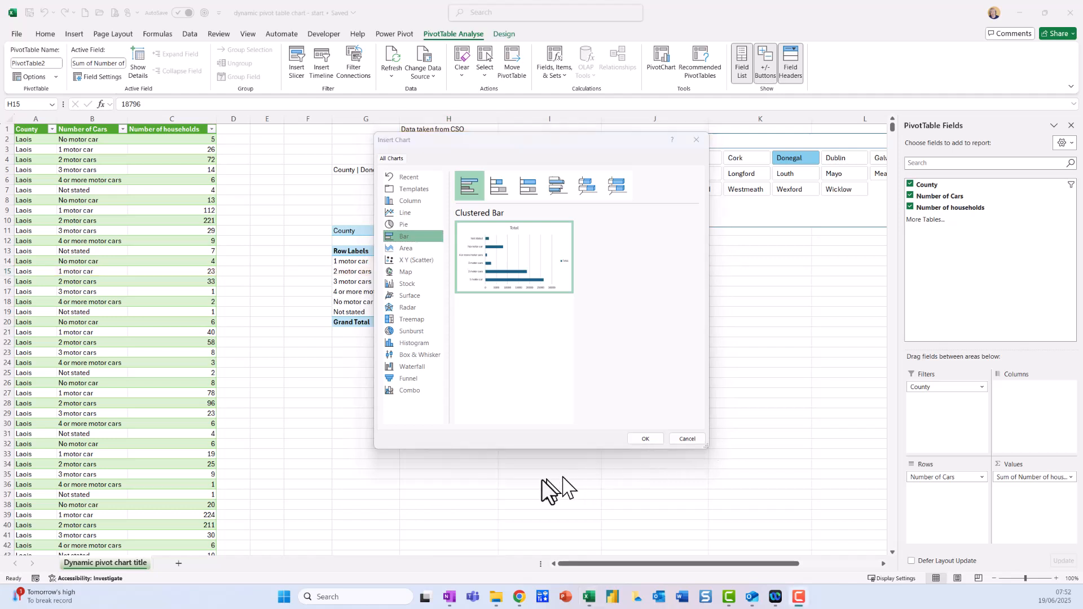
{"action": "left_click_drag", "start_coordinate": [513, 140], "coordinate": [380, 115]}
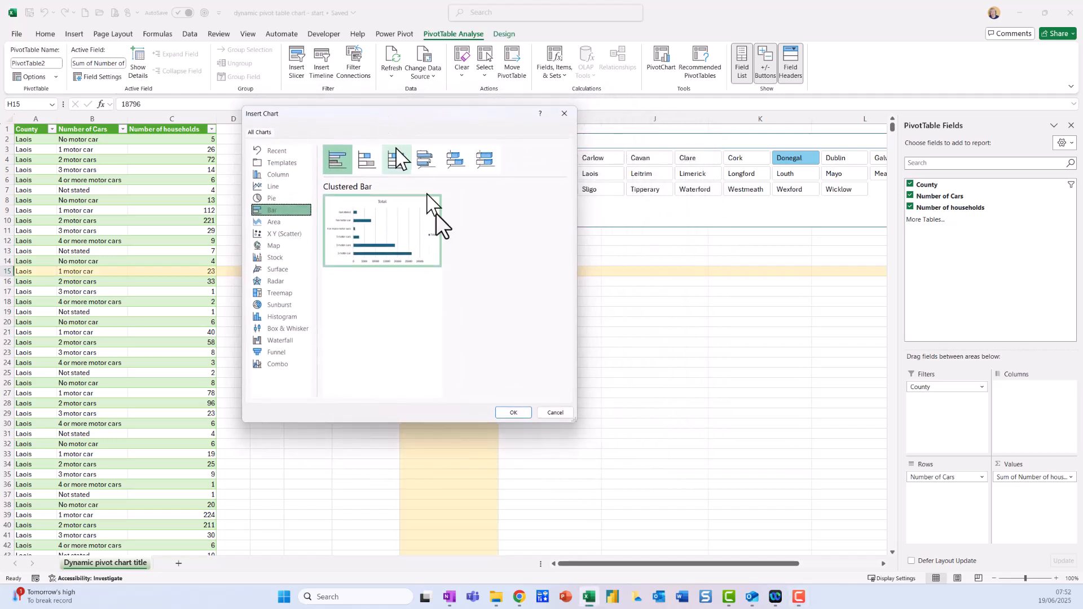
{"action": "left_click", "coordinate": [513, 411]}
- Move the PivotChart directly below the County slicer and delete its legend
{"action": "left_click_drag", "start_coordinate": [530, 299], "coordinate": [760, 275]}
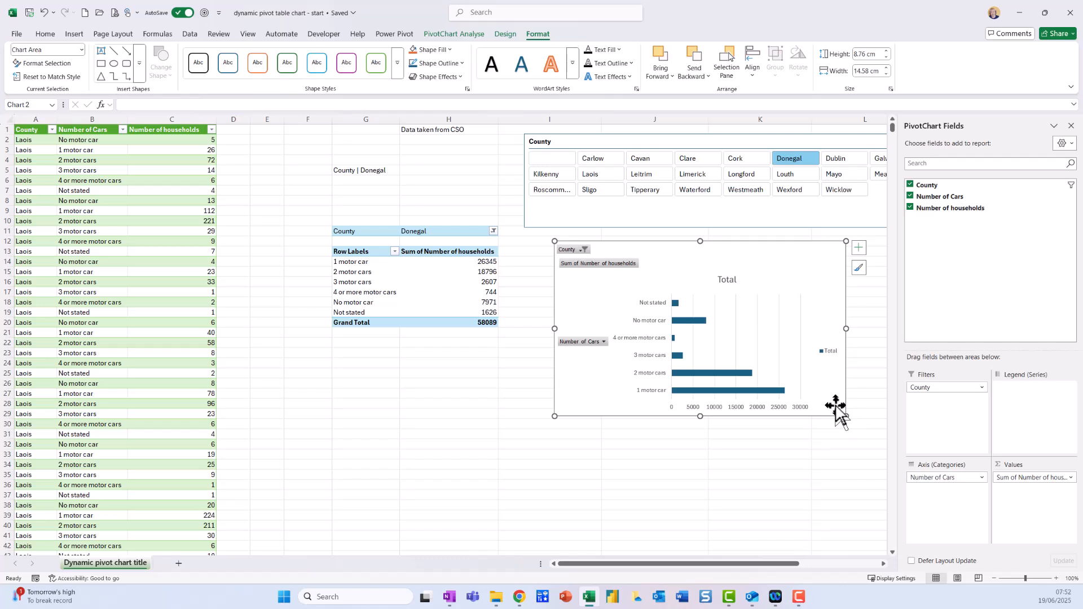
{"action": "left_click", "coordinate": [837, 357]}
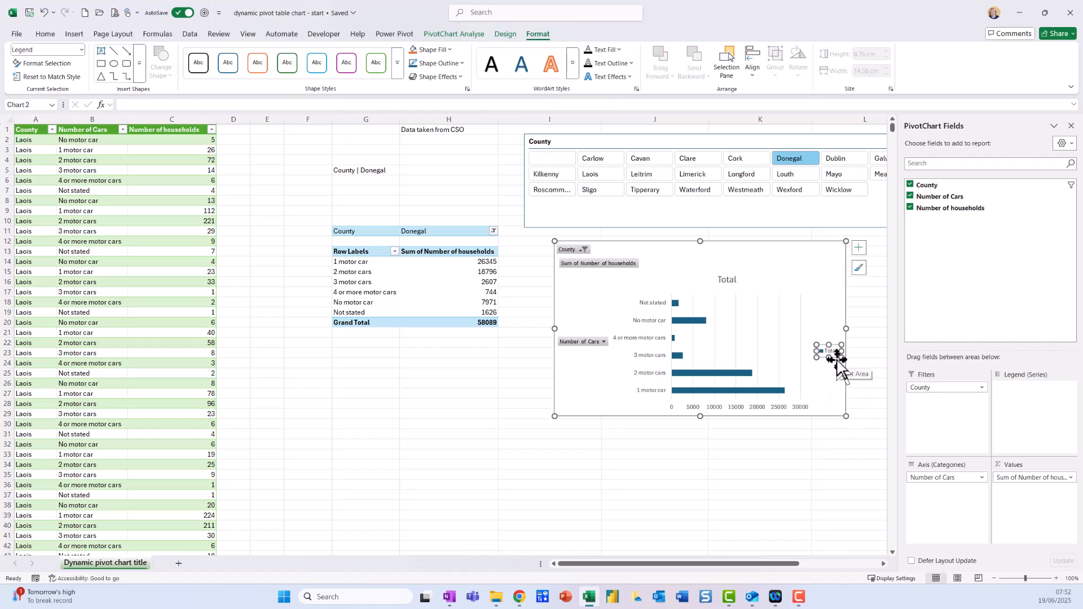
{"action": "key", "text": "Delete"}
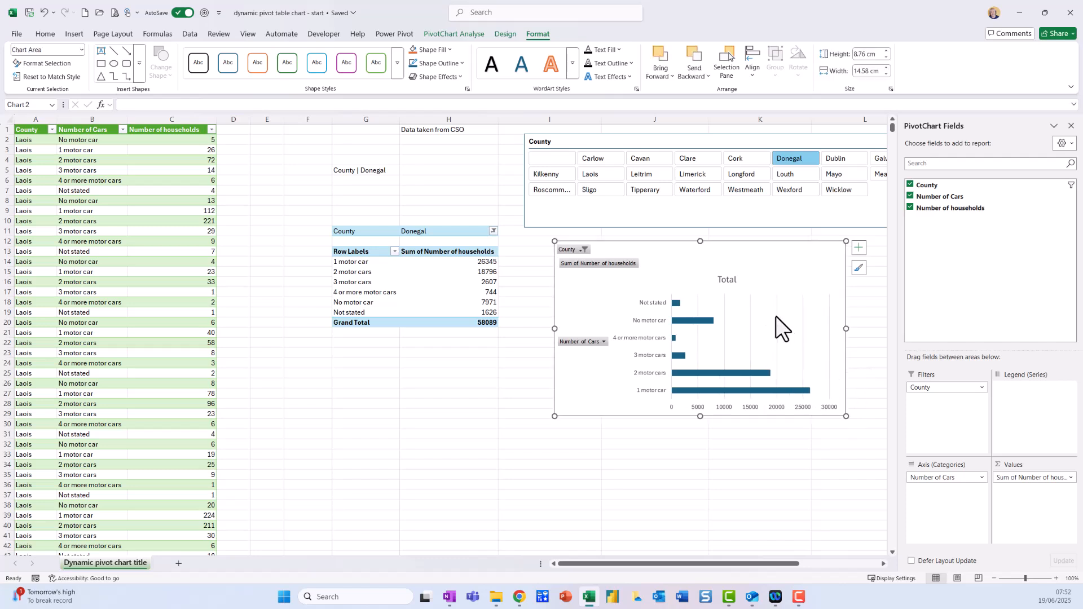
- Sort the PivotTable's Sum of Number of households values from largest to smallest
{"action": "right_click", "coordinate": [486, 292]}
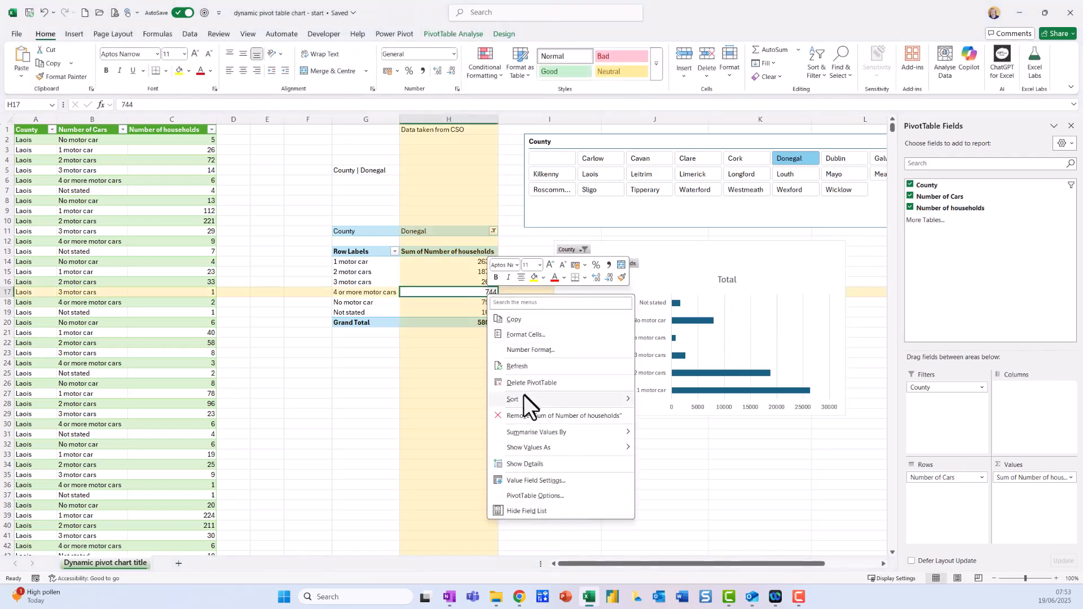
{"action": "mouse_move", "coordinate": [536, 398]}
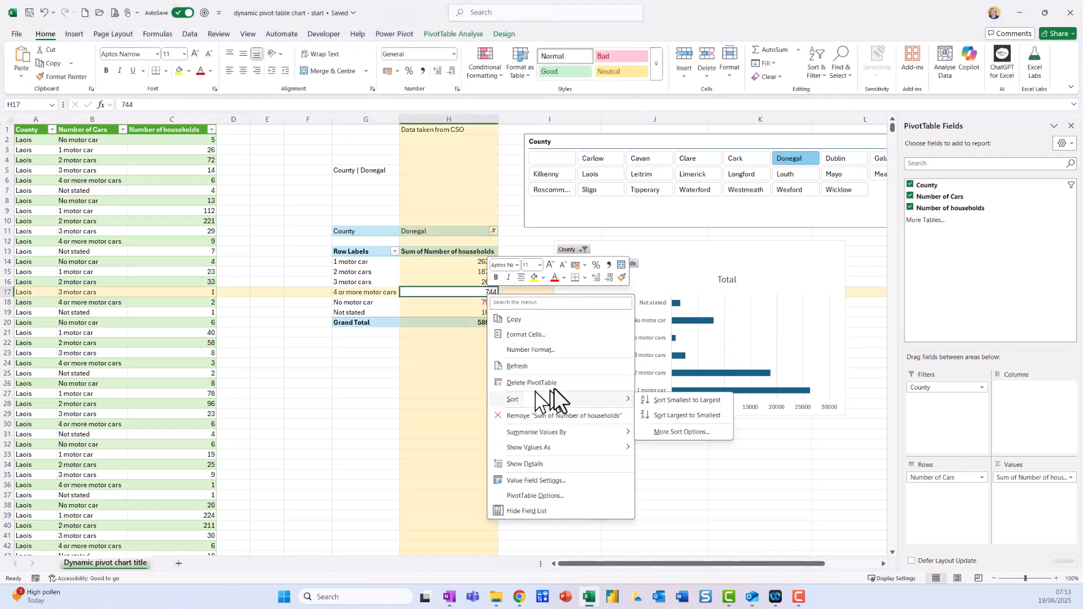
{"action": "left_click", "coordinate": [665, 415]}
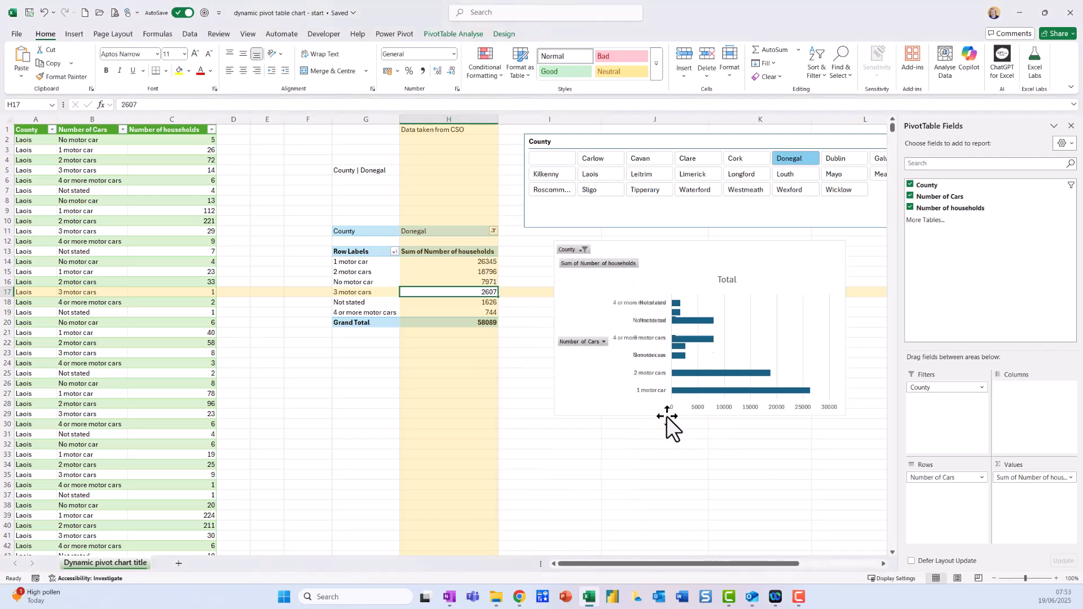
- Sort the PivotTable's Sum of Number of households values from smallest to largest
{"action": "right_click", "coordinate": [462, 294]}
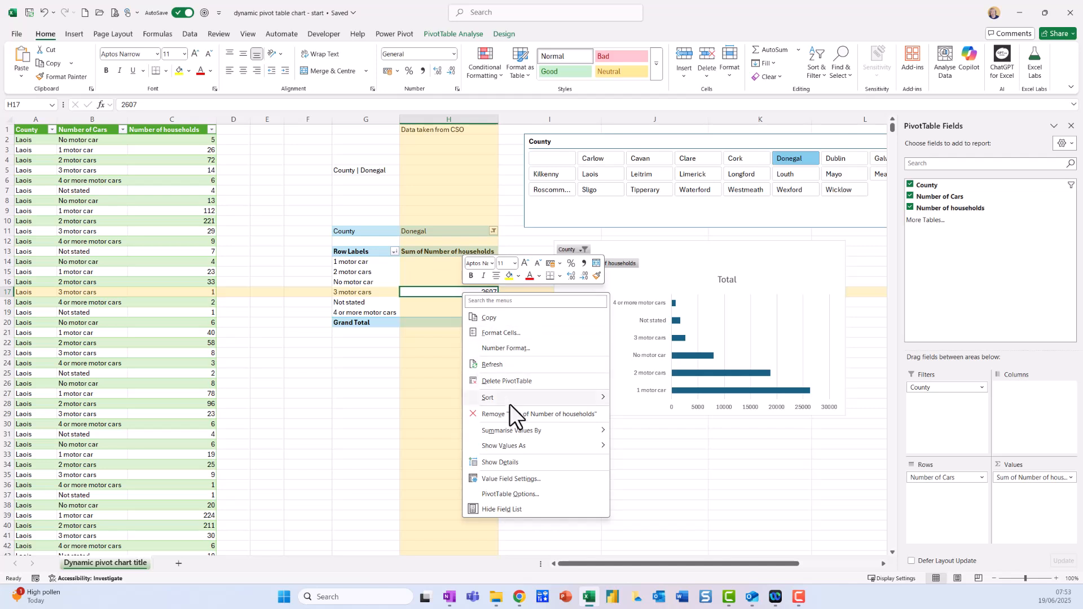
{"action": "mouse_move", "coordinate": [545, 395]}
{"action": "left_click", "coordinate": [657, 397]}
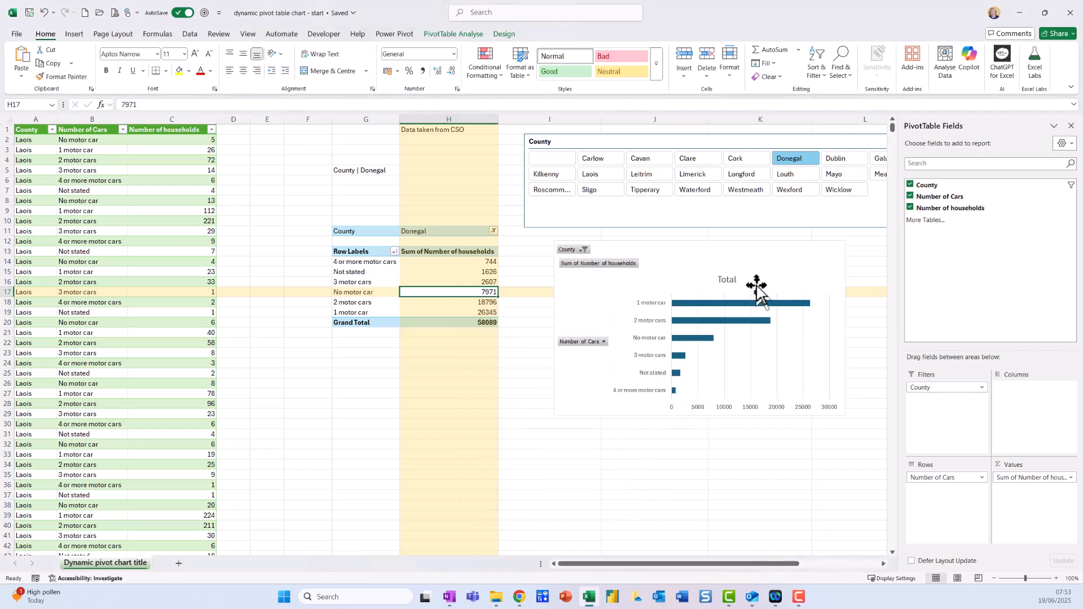
- Link the PivotChart title to cell G5 with the formula ='Dynamic pivot chart title'!$G$5
{"action": "left_click", "coordinate": [736, 281]}
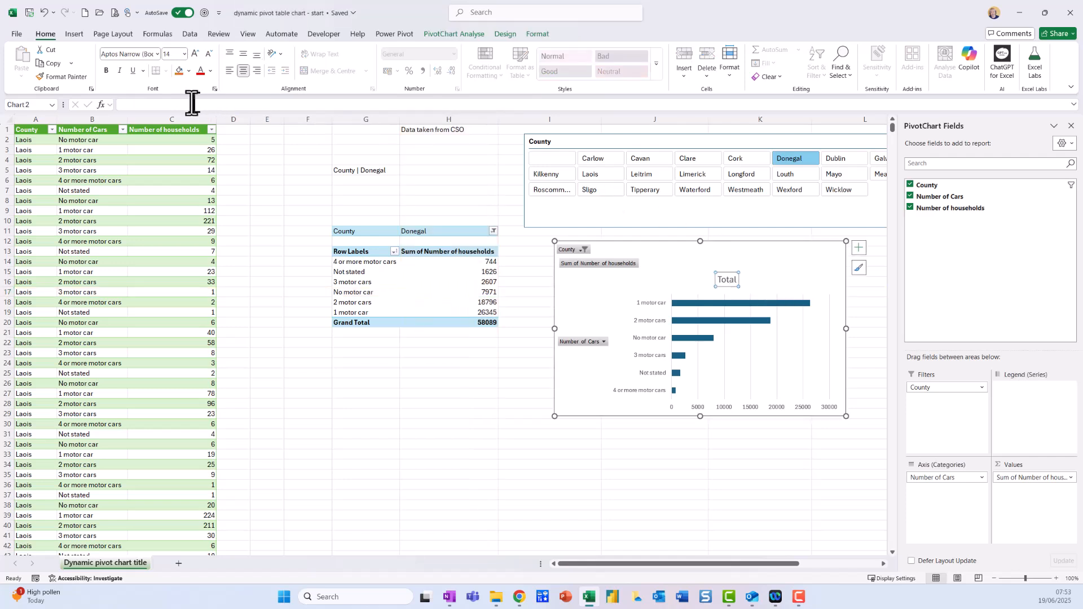
{"action": "left_click_drag", "start_coordinate": [102, 95], "coordinate": [164, 86]}
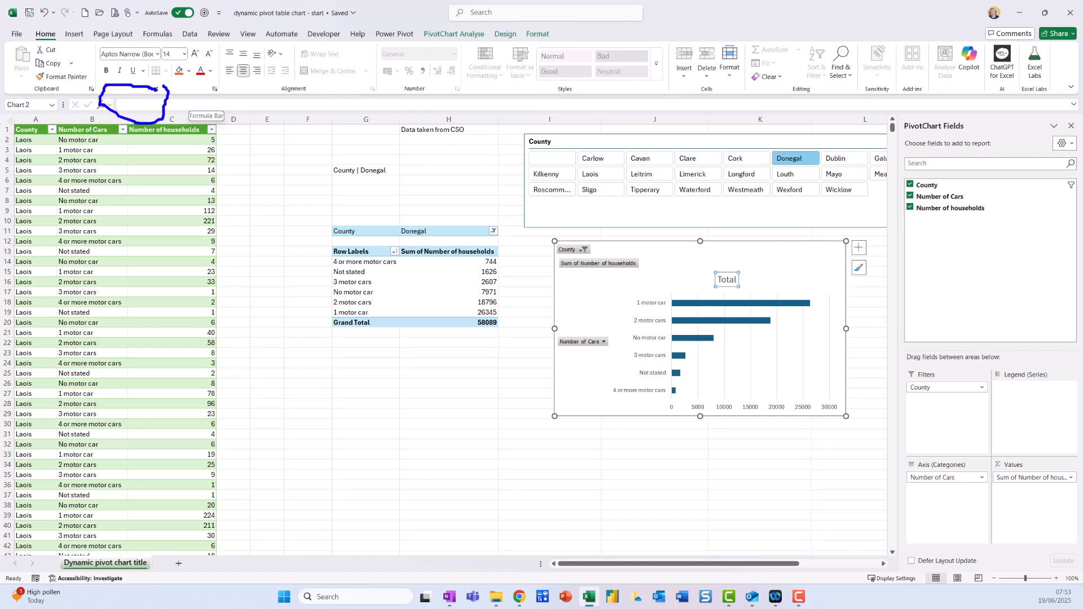
{"action": "left_click", "coordinate": [157, 107]}
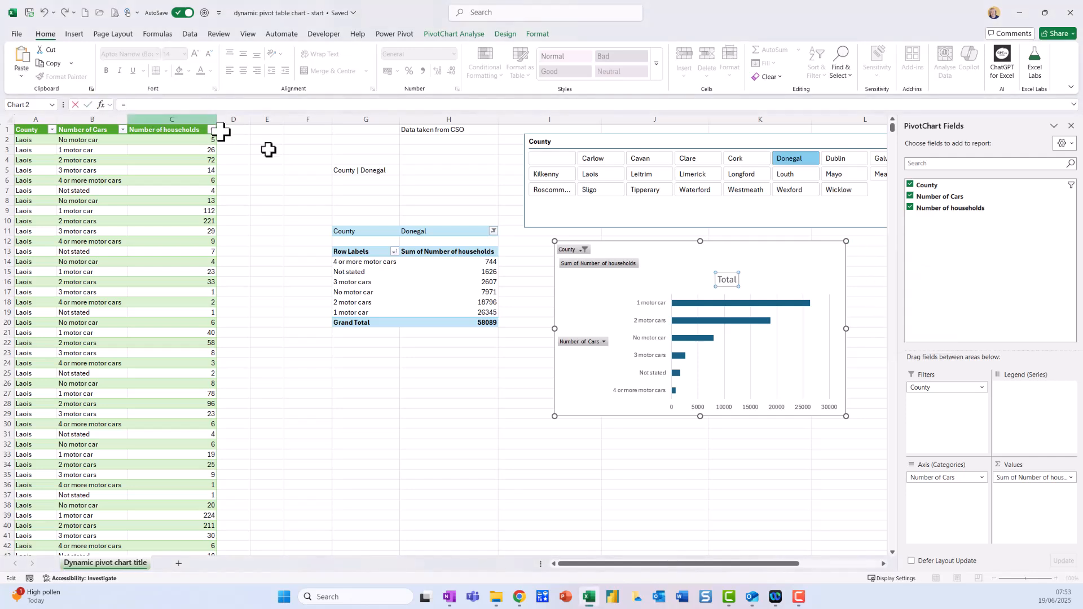
{"action": "left_click", "coordinate": [361, 172]}
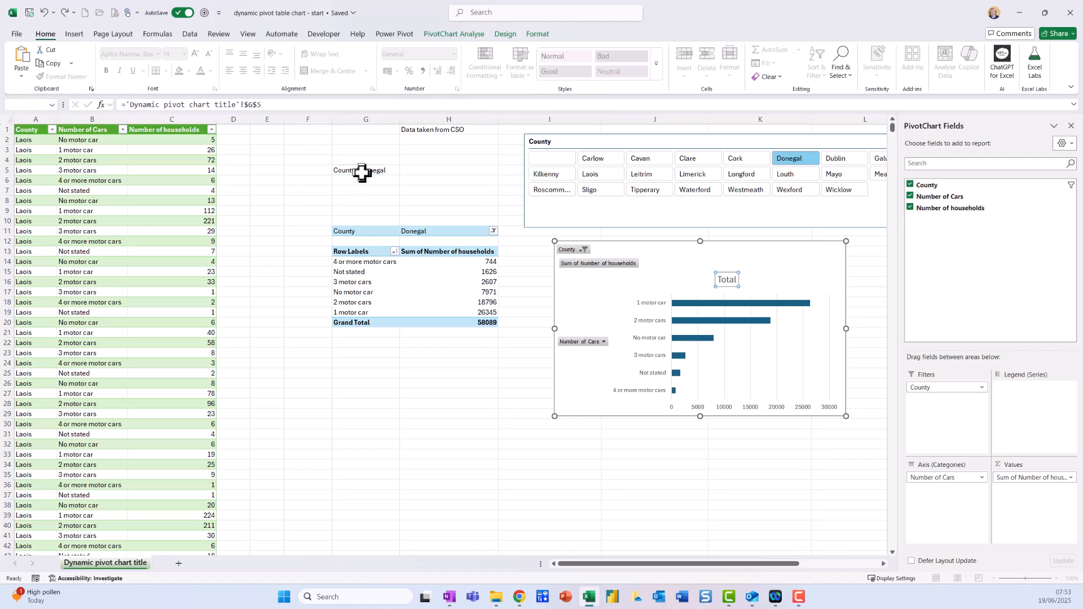
{"action": "key", "text": "Return"}
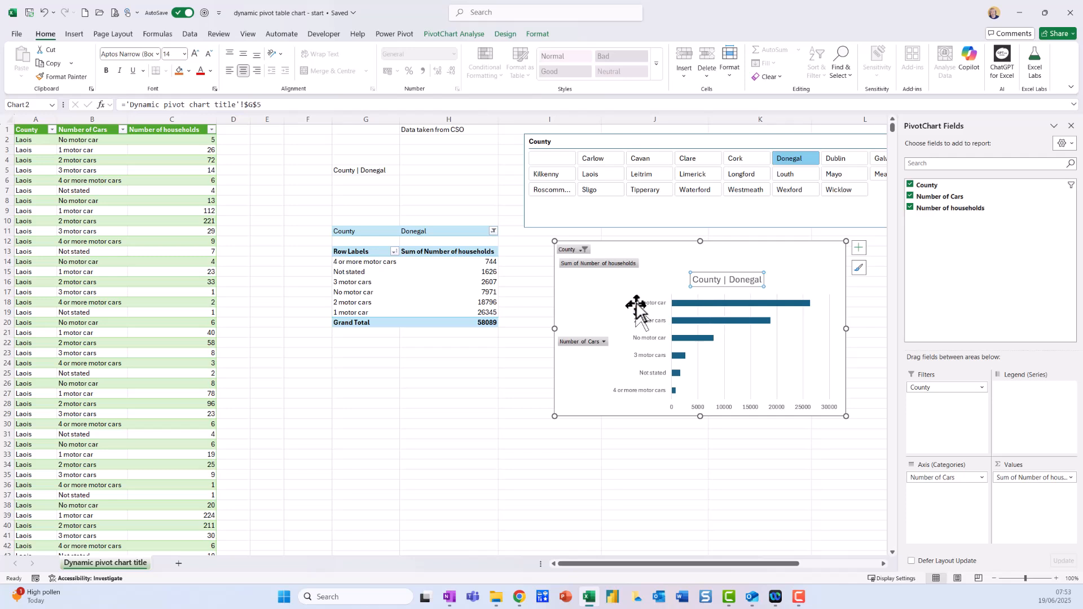
- Make the PivotChart title bold and move it up closer to the chart's upper edge
{"action": "left_click", "coordinate": [107, 71]}
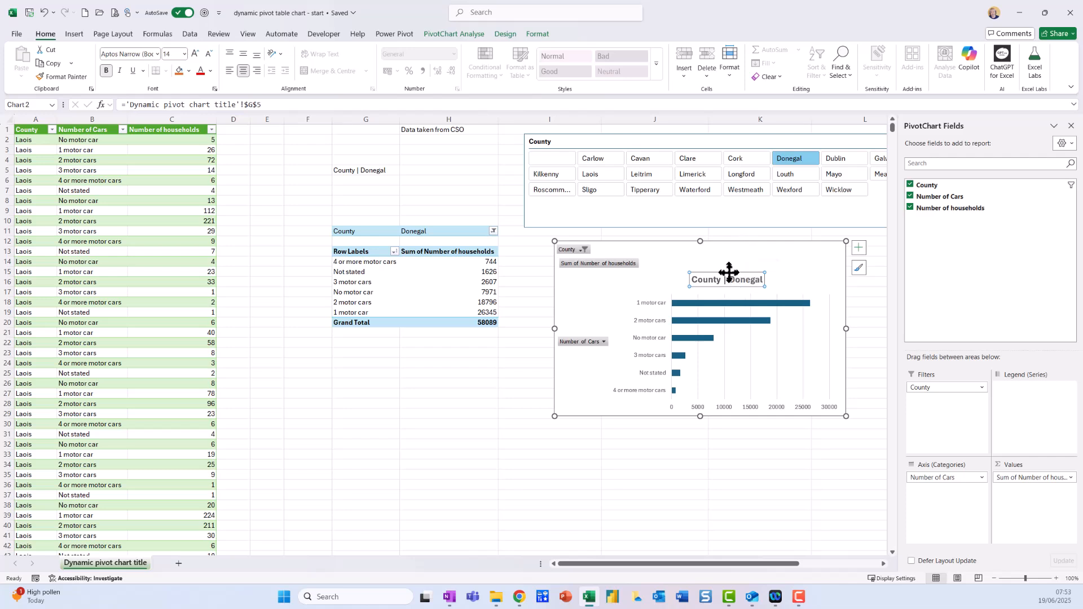
{"action": "left_click_drag", "start_coordinate": [729, 273], "coordinate": [727, 254]}
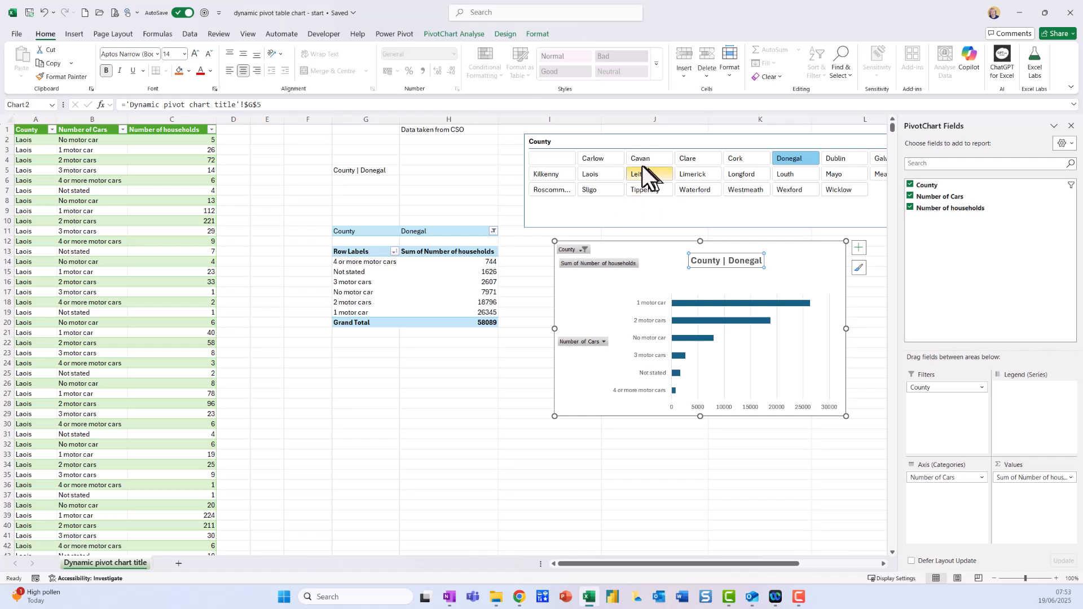
- Test the linked chart title by filtering with the County slicer to Carlow, Cavan, Limerick and finally Mayo
{"action": "left_click", "coordinate": [596, 155]}
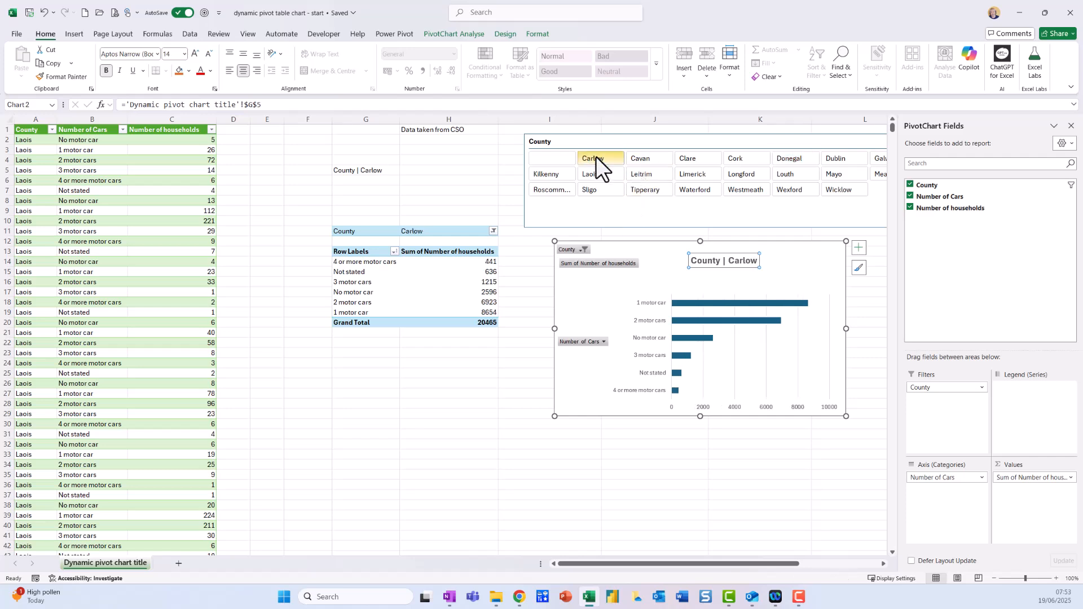
{"action": "left_click", "coordinate": [662, 159]}
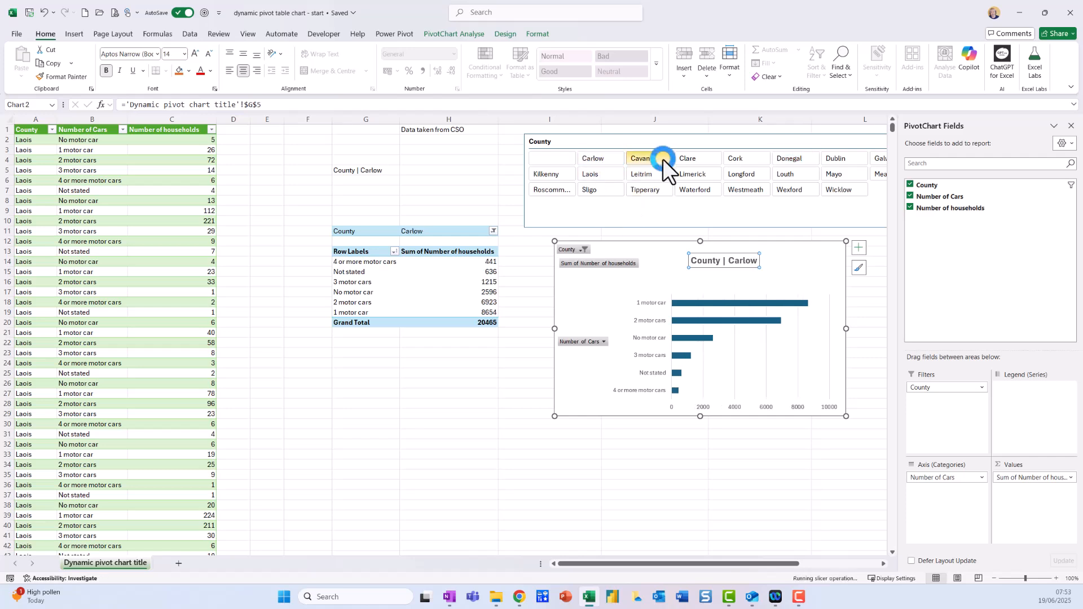
{"action": "left_click", "coordinate": [705, 176]}
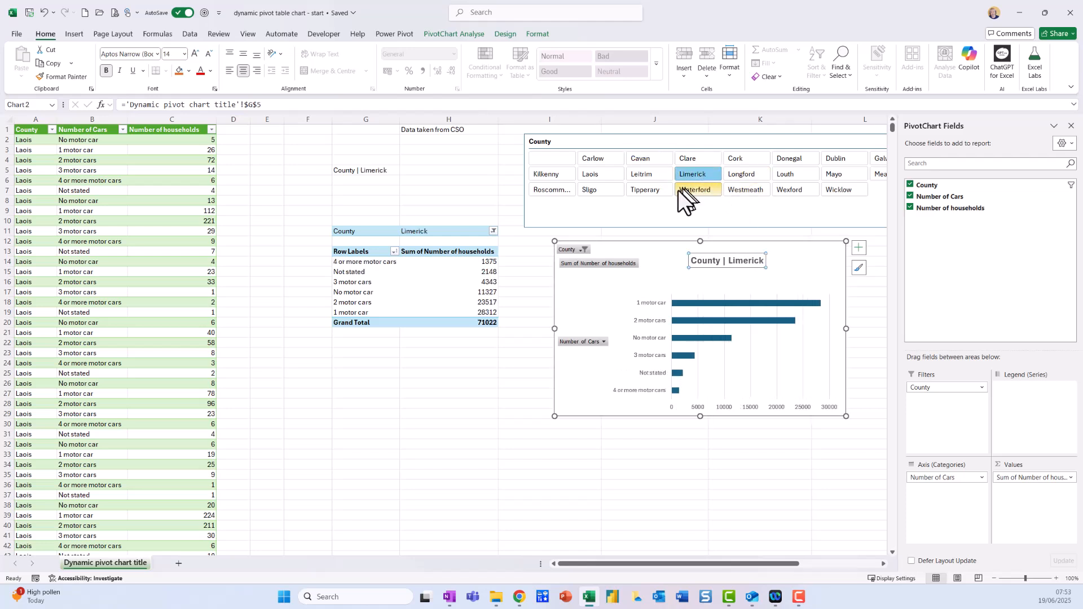
{"action": "left_click", "coordinate": [843, 179]}
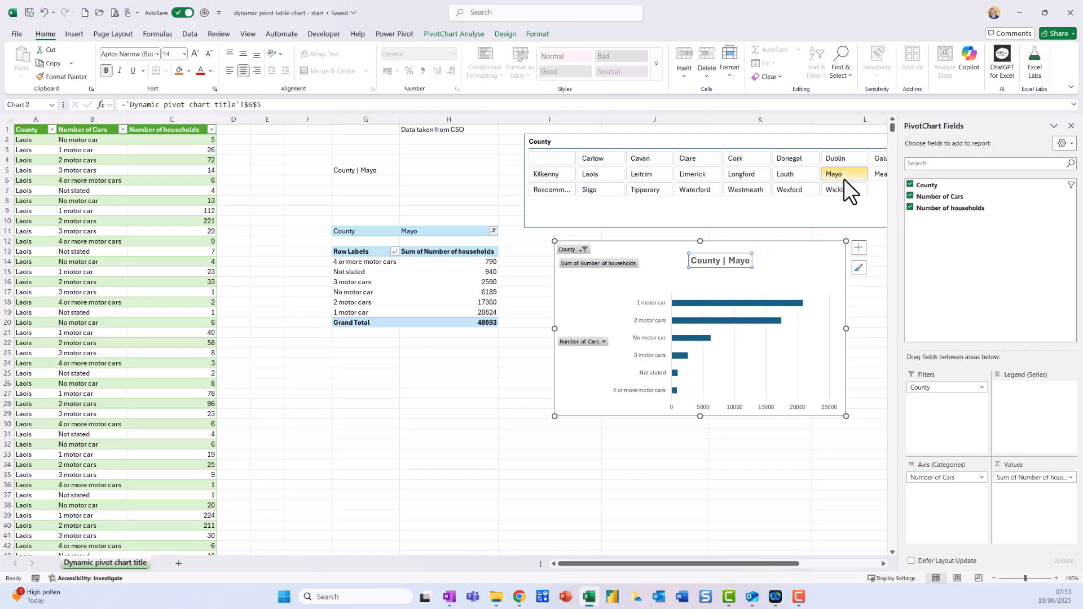